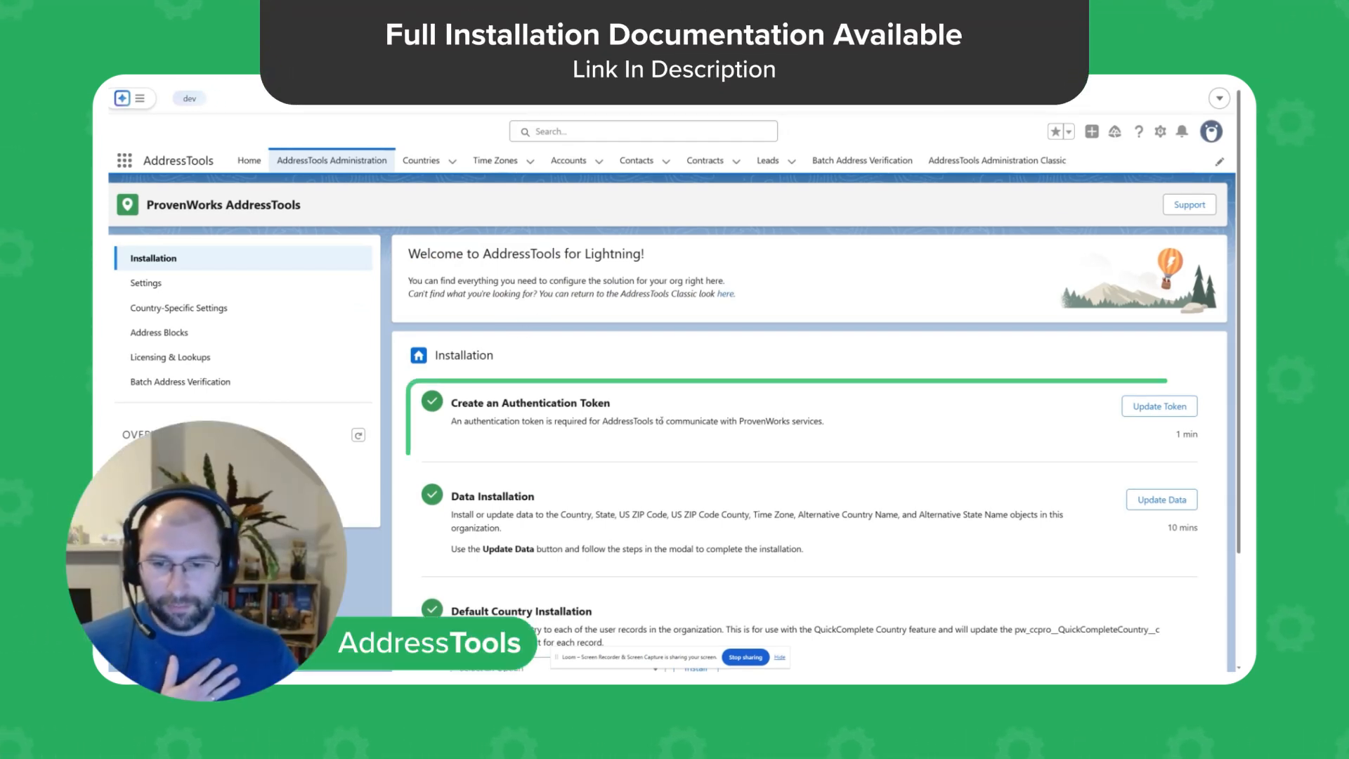
# Enable PowerSearch Premise-Level Verification in the AddressTools verification settings and save the change.
pyautogui.scroll(-2, 576, 419)
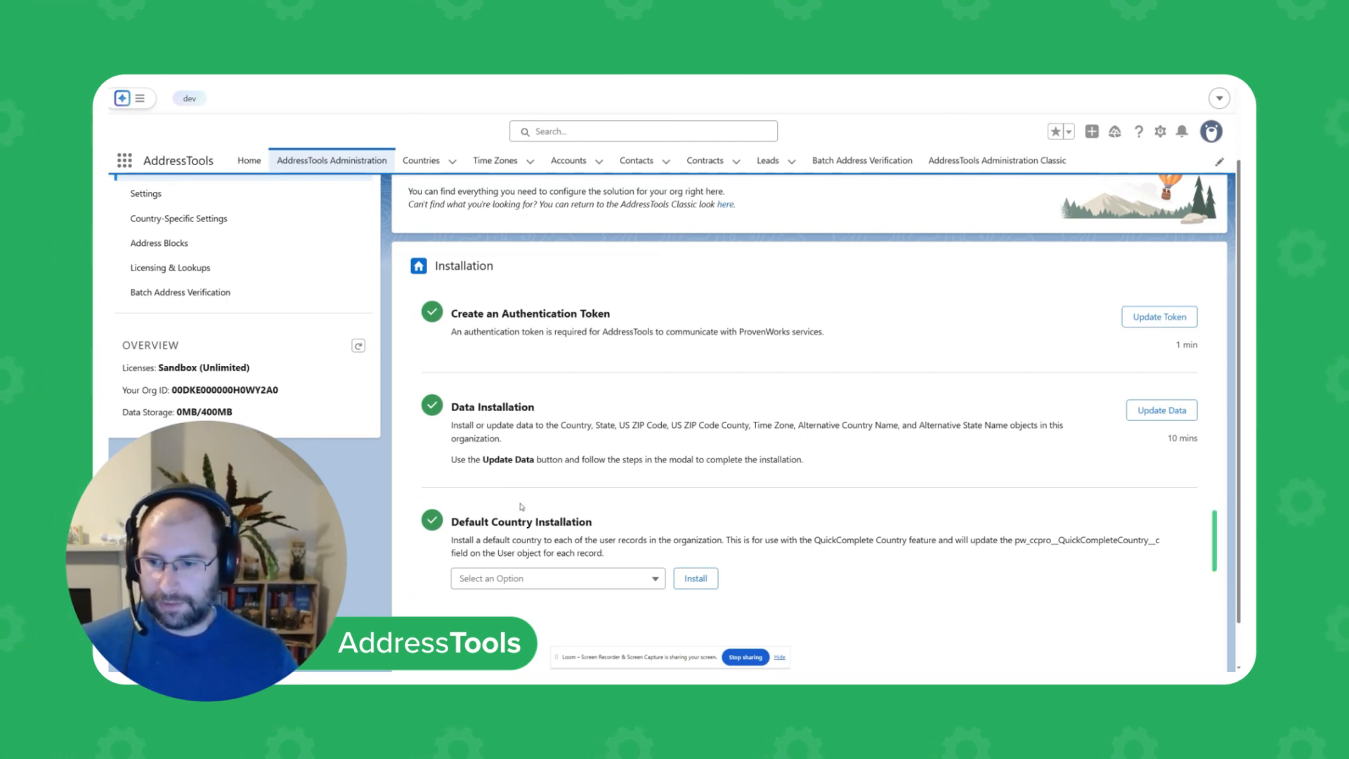
pyautogui.scroll(2, 522, 503)
pyautogui.scroll(-2, 491, 463)
pyautogui.scroll(1, 472, 435)
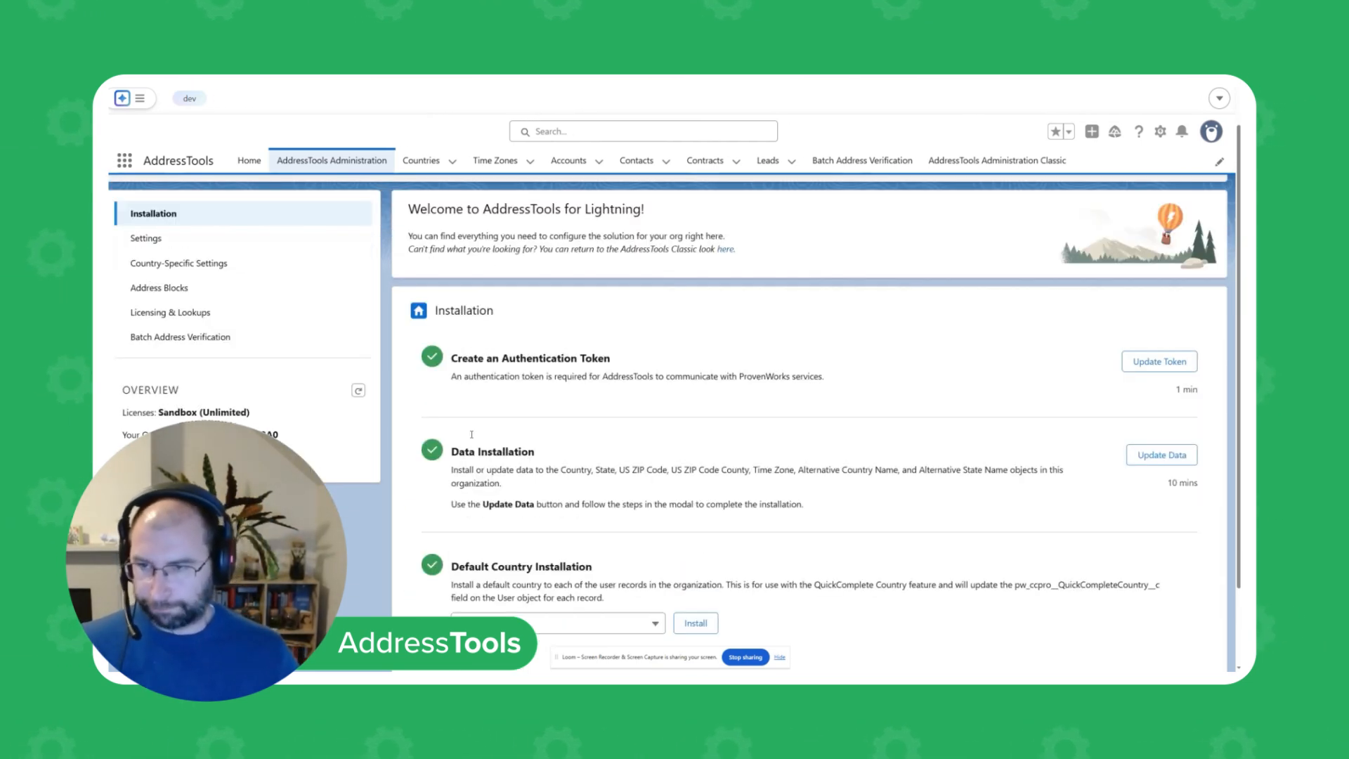
pyautogui.click(281, 238)
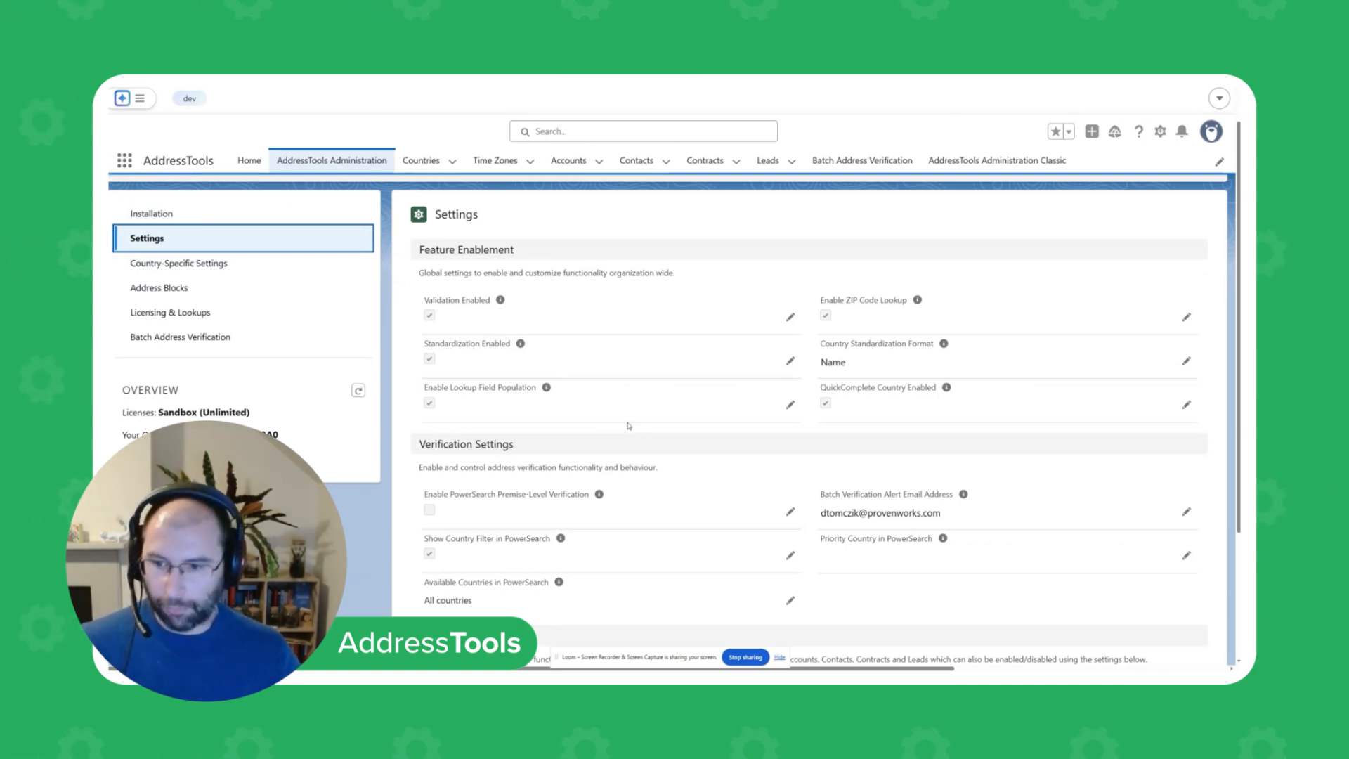
pyautogui.scroll(-3, 628, 426)
pyautogui.scroll(2, 601, 448)
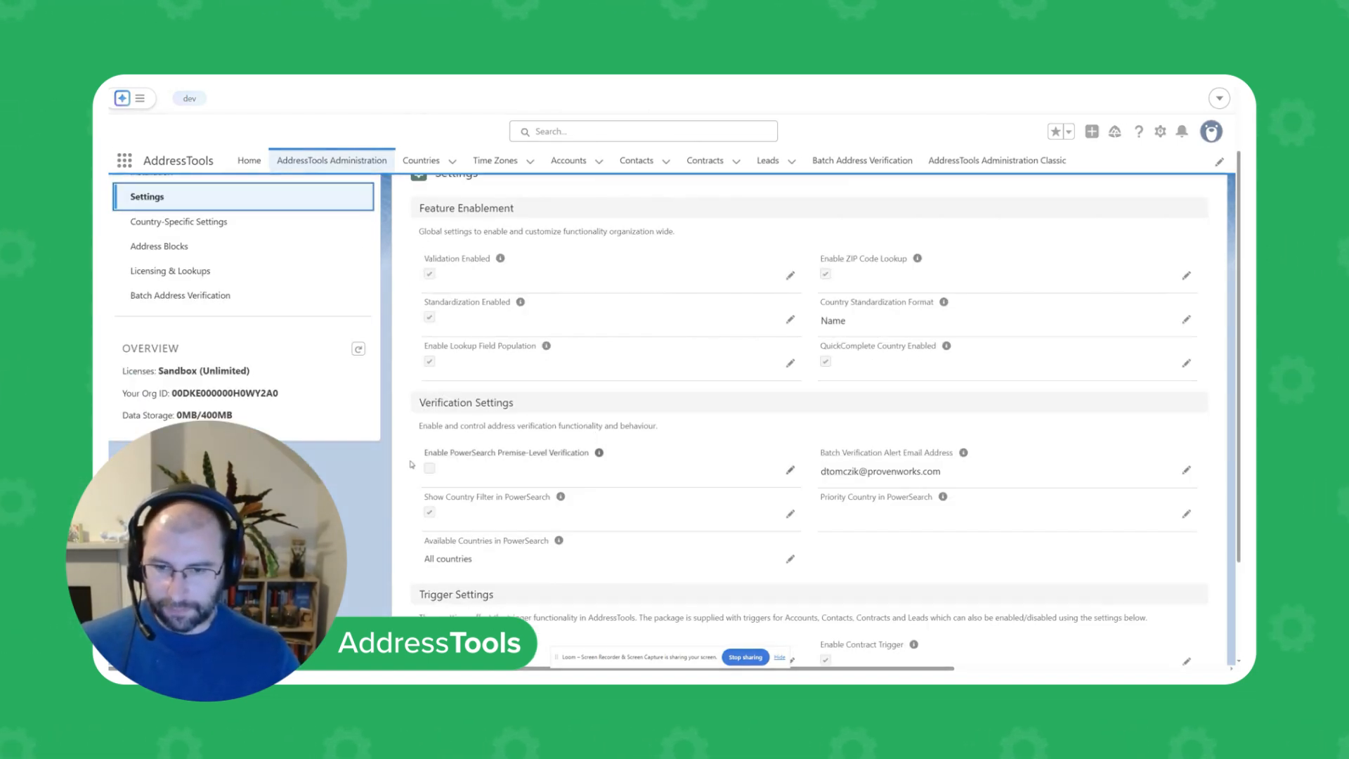
pyautogui.click(788, 467)
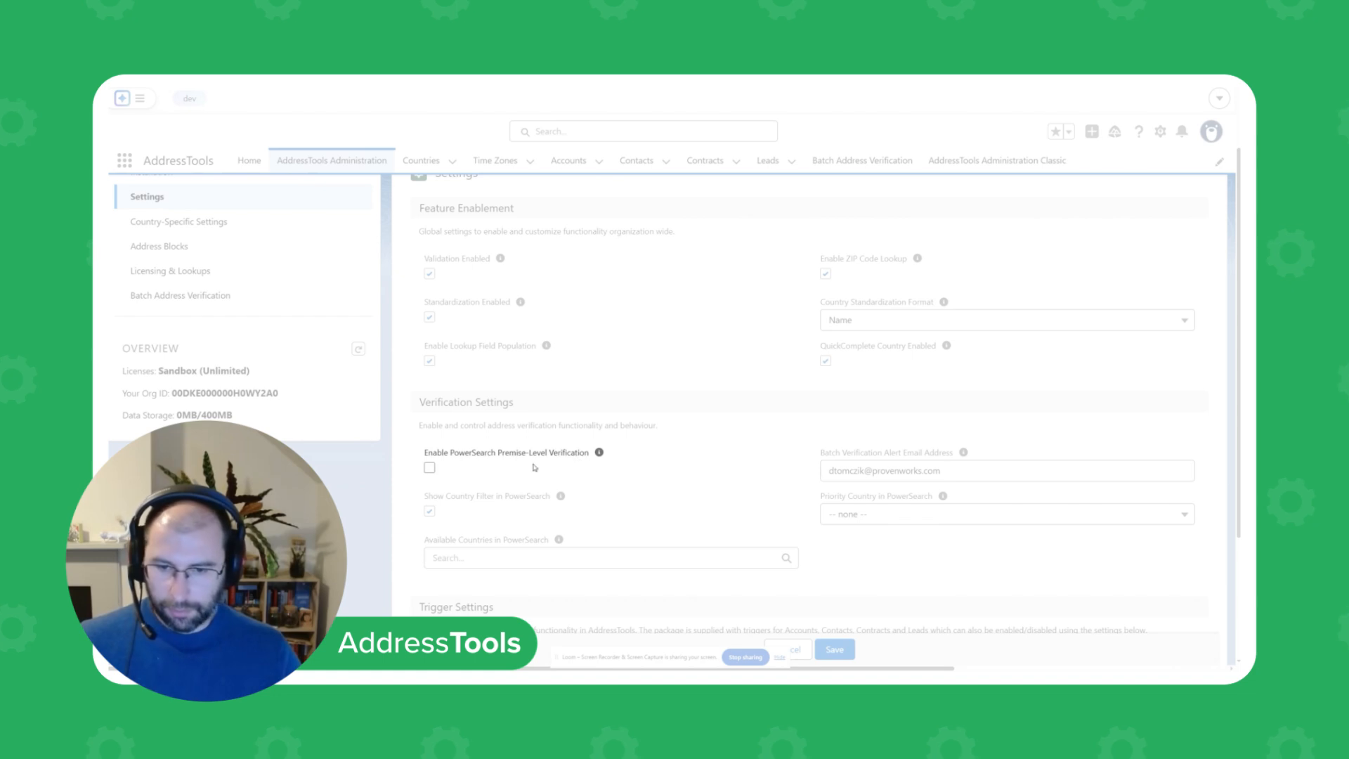
pyautogui.click(834, 649)
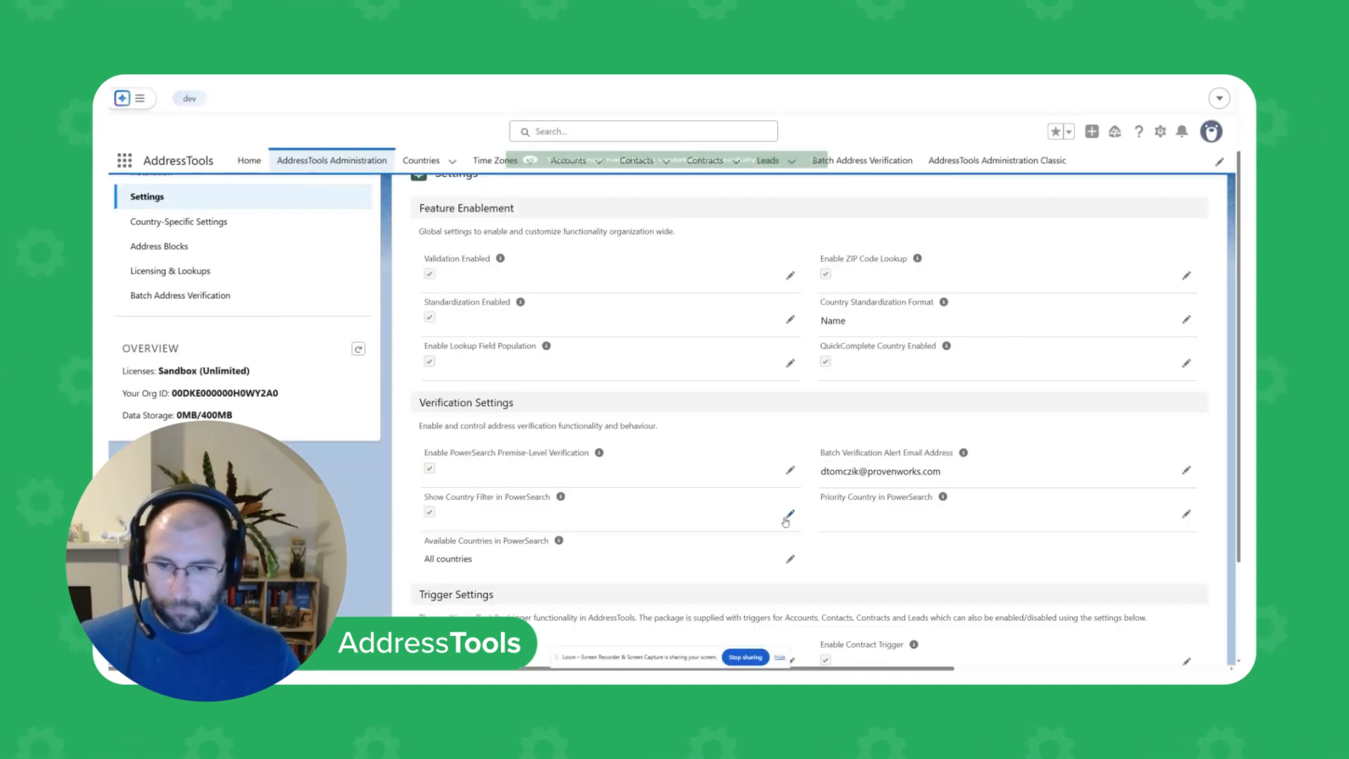
# Enable Premise-Level Address Verification for the Account address block that uses BillingCountry, and save it.
pyautogui.scroll(-2, 593, 409)
pyautogui.click(160, 243)
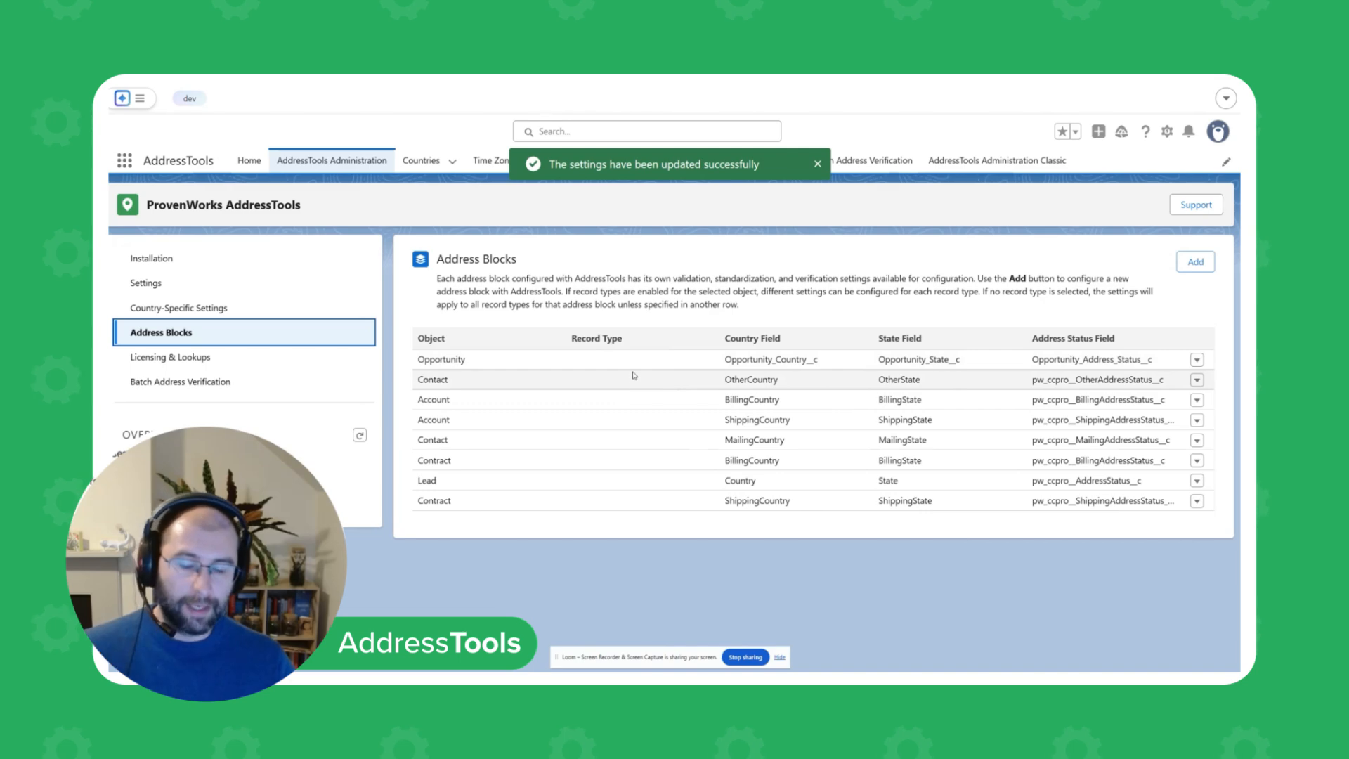
pyautogui.click(1196, 400)
pyautogui.click(1197, 400)
pyautogui.click(1130, 417)
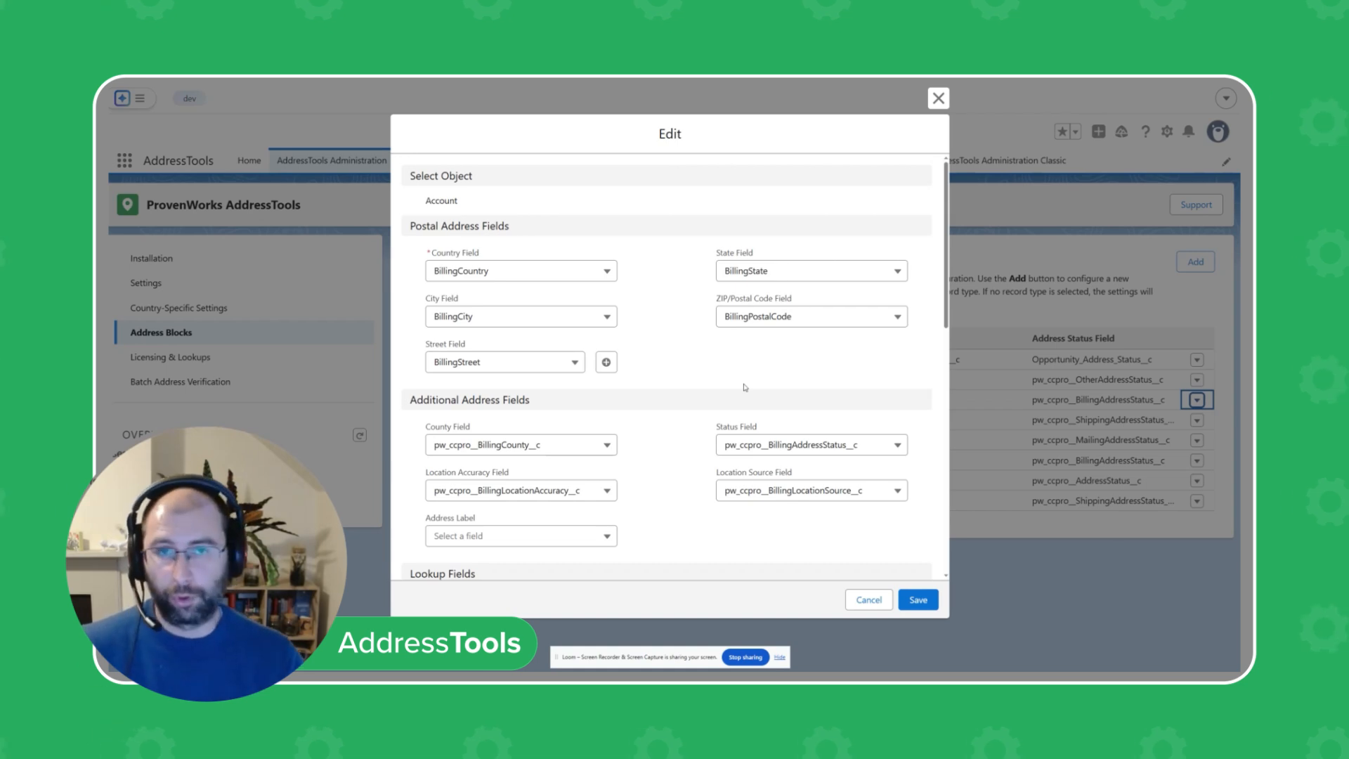
pyautogui.scroll(-10, 730, 390)
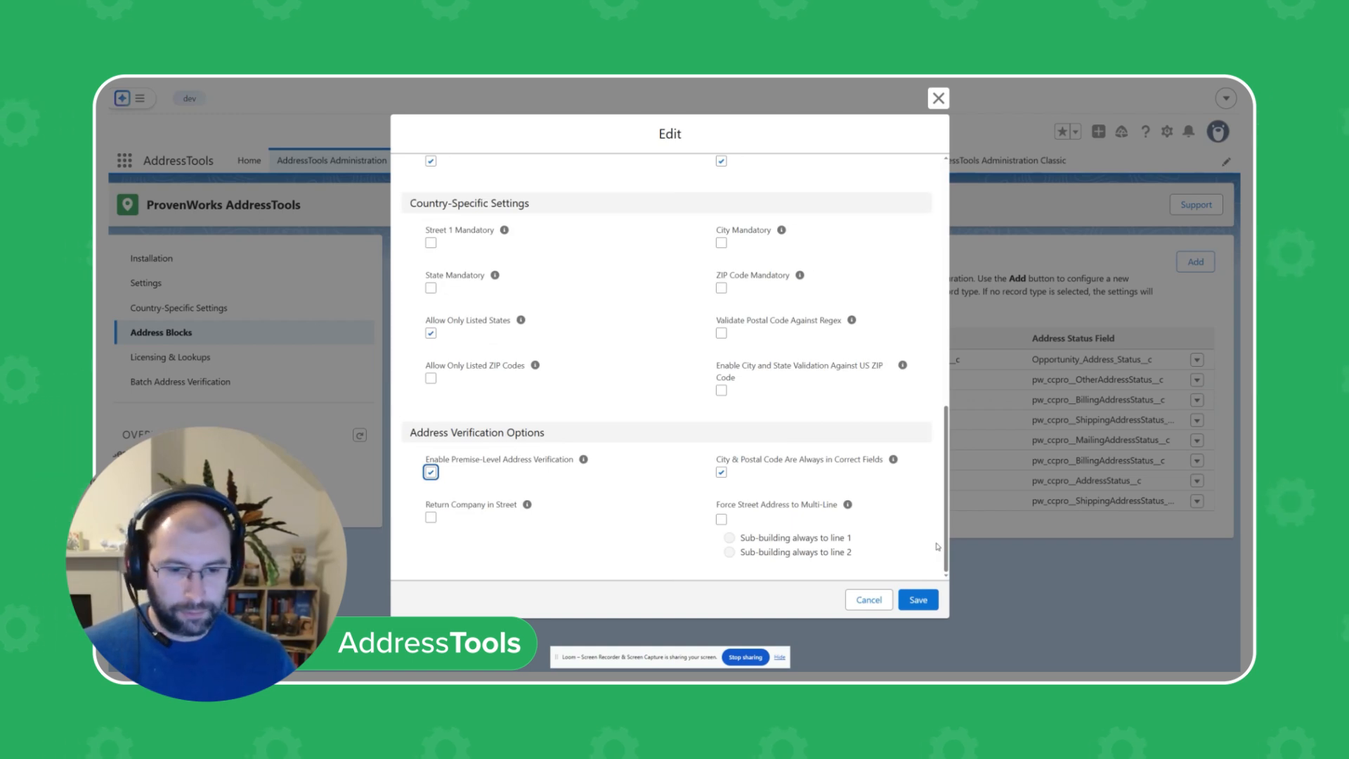
pyautogui.click(917, 599)
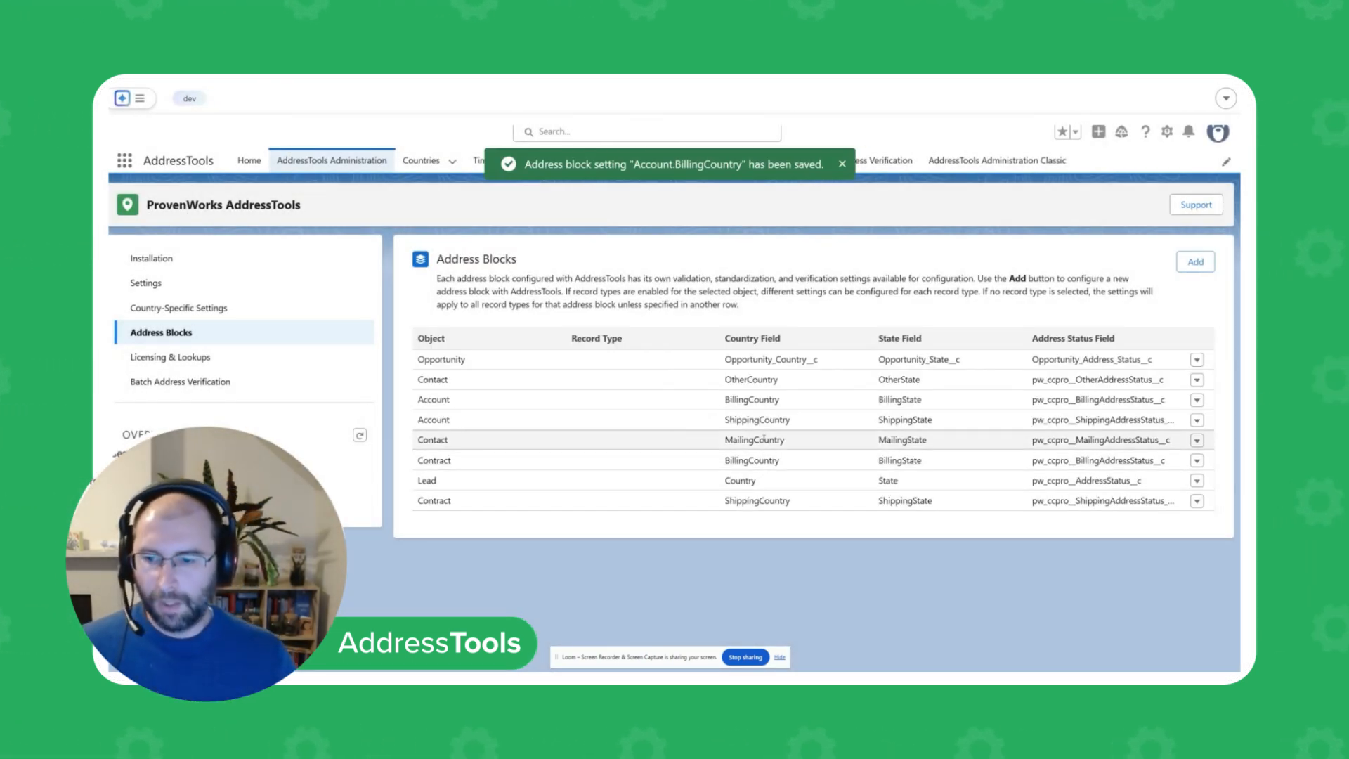
# Open the Account object's Account Layout for editing from Salesforce Setup.
pyautogui.click(1167, 131)
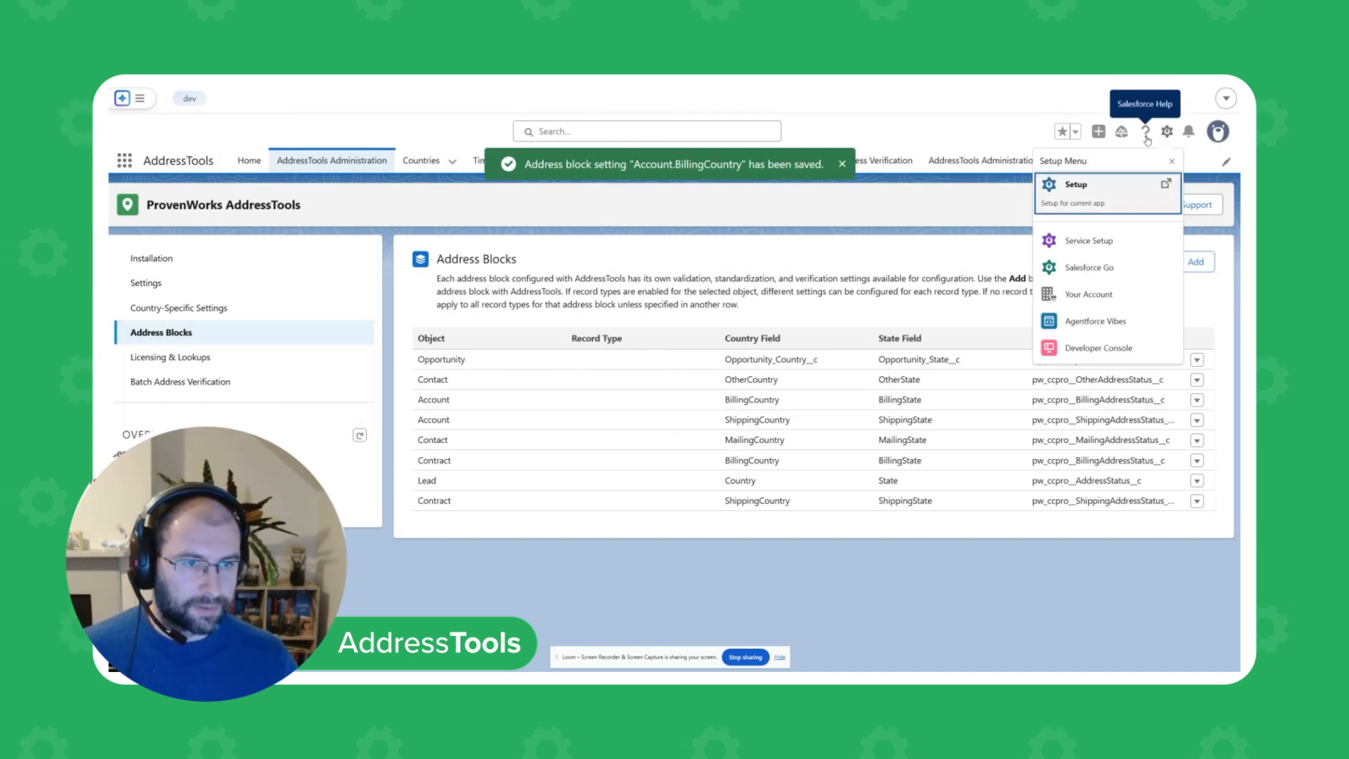
pyautogui.click(1085, 189)
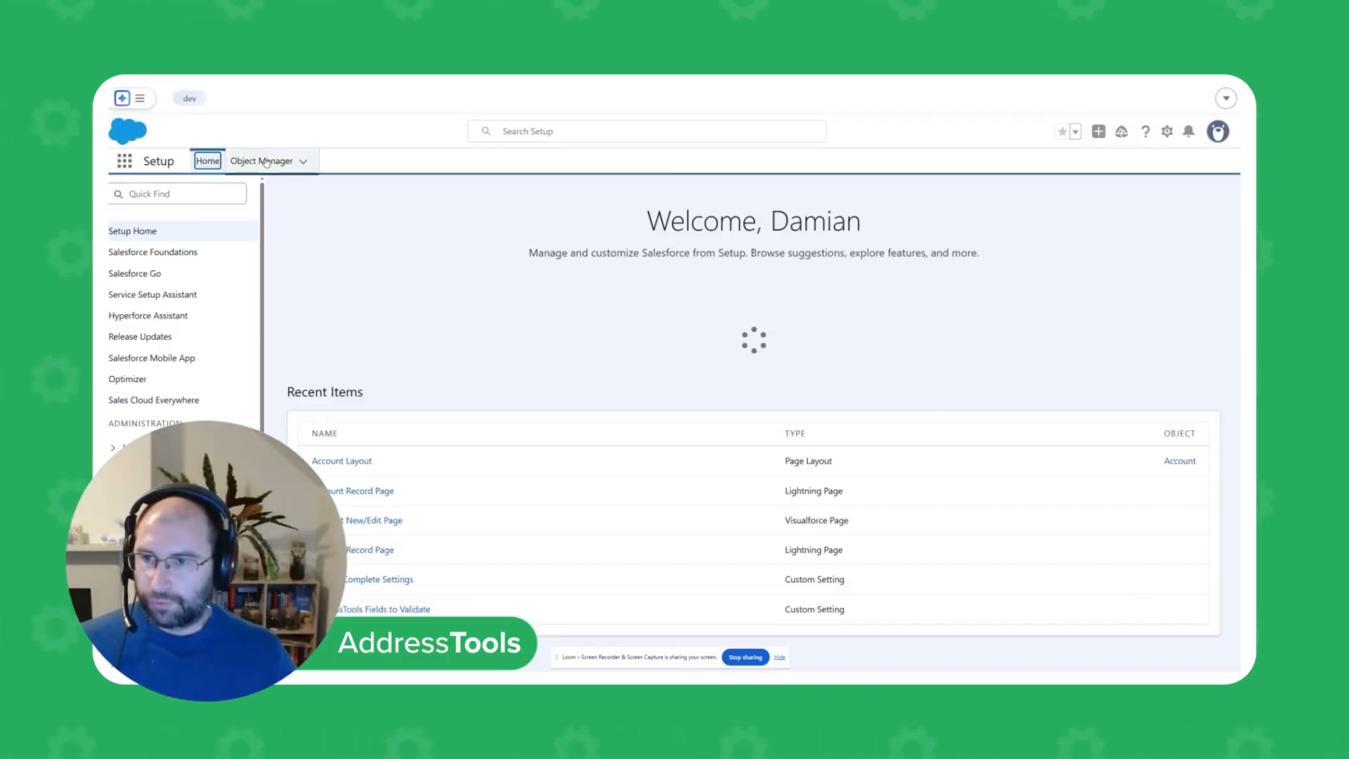
pyautogui.click(258, 160)
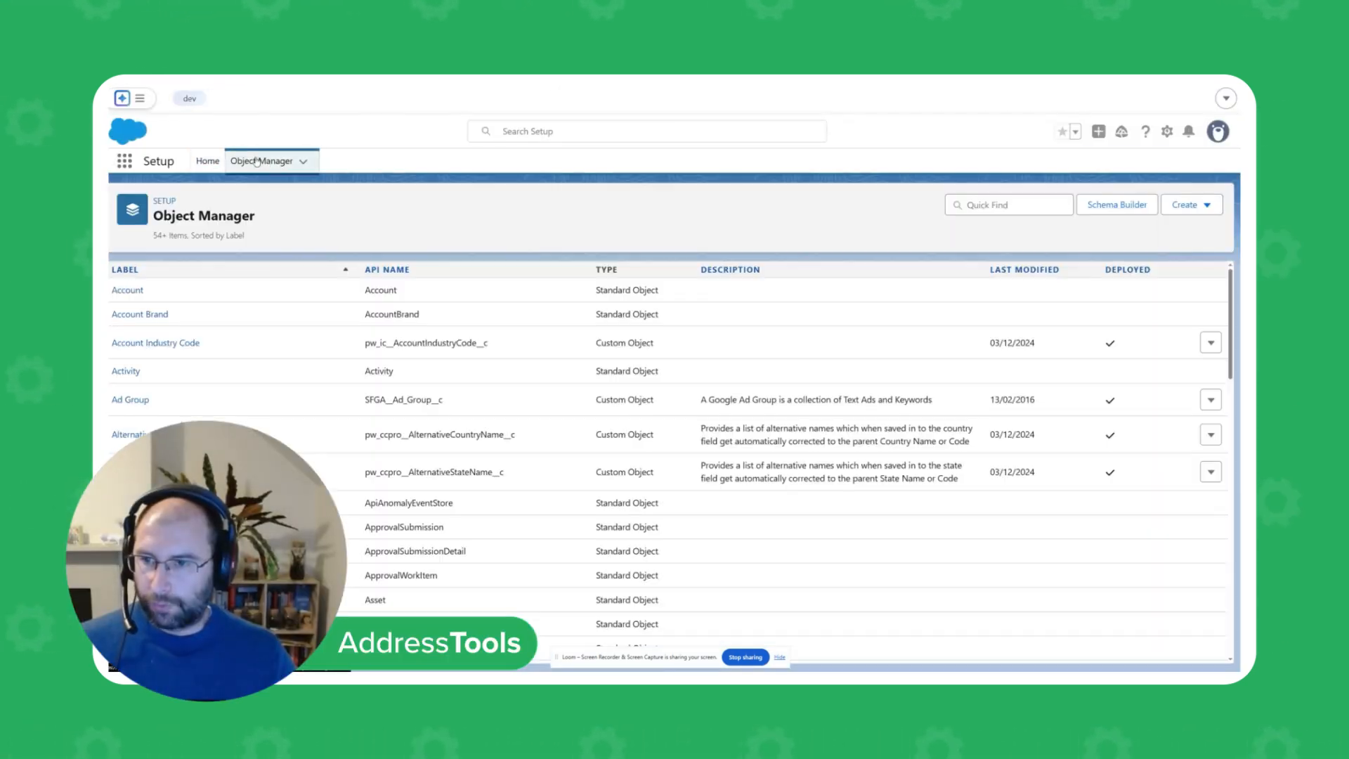
pyautogui.click(128, 290)
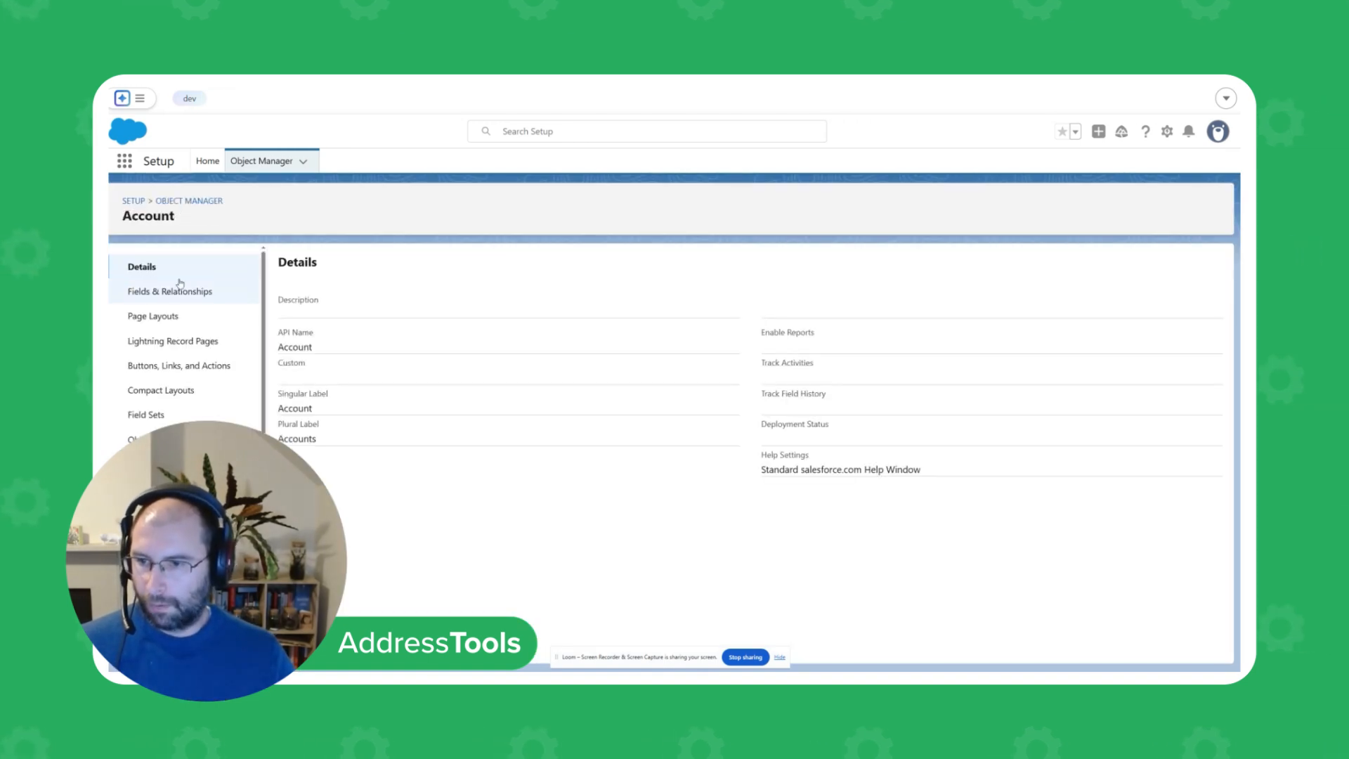
pyautogui.click(170, 319)
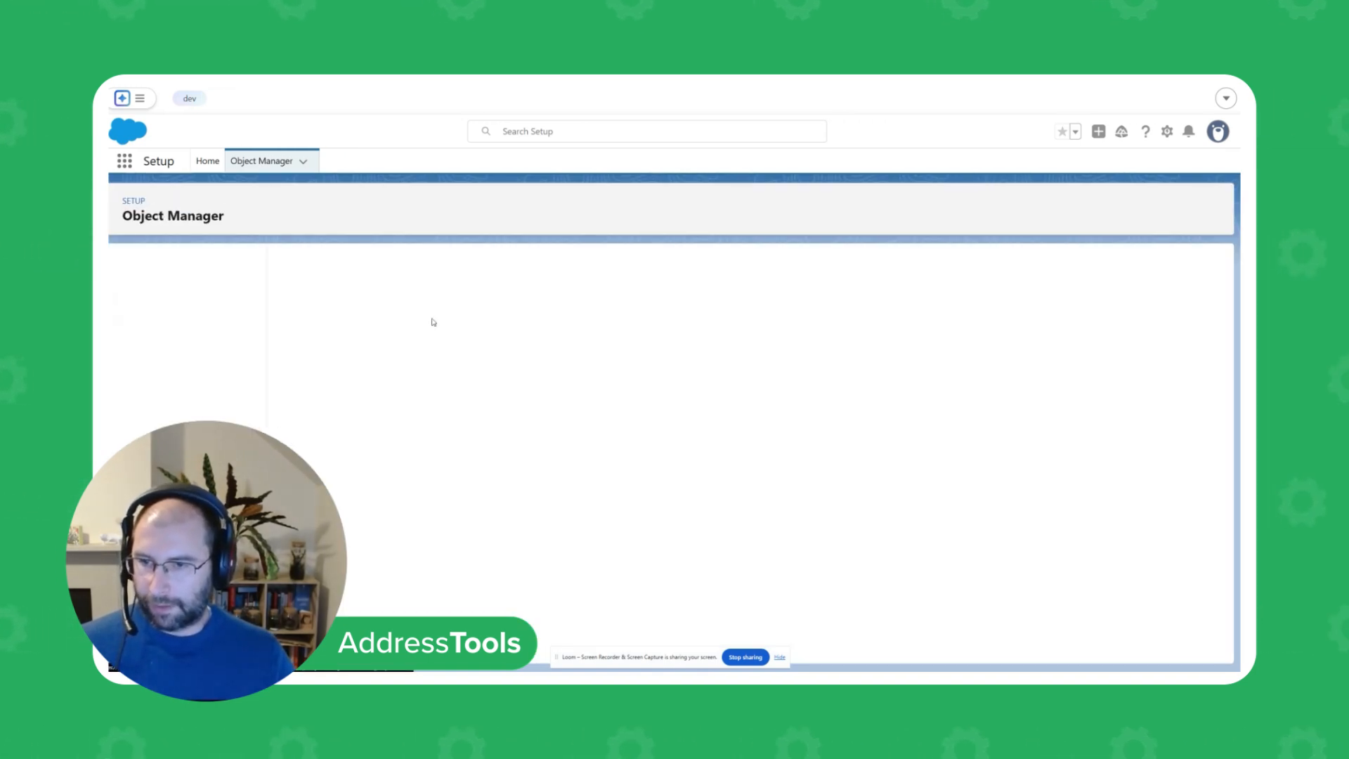
pyautogui.click(319, 331)
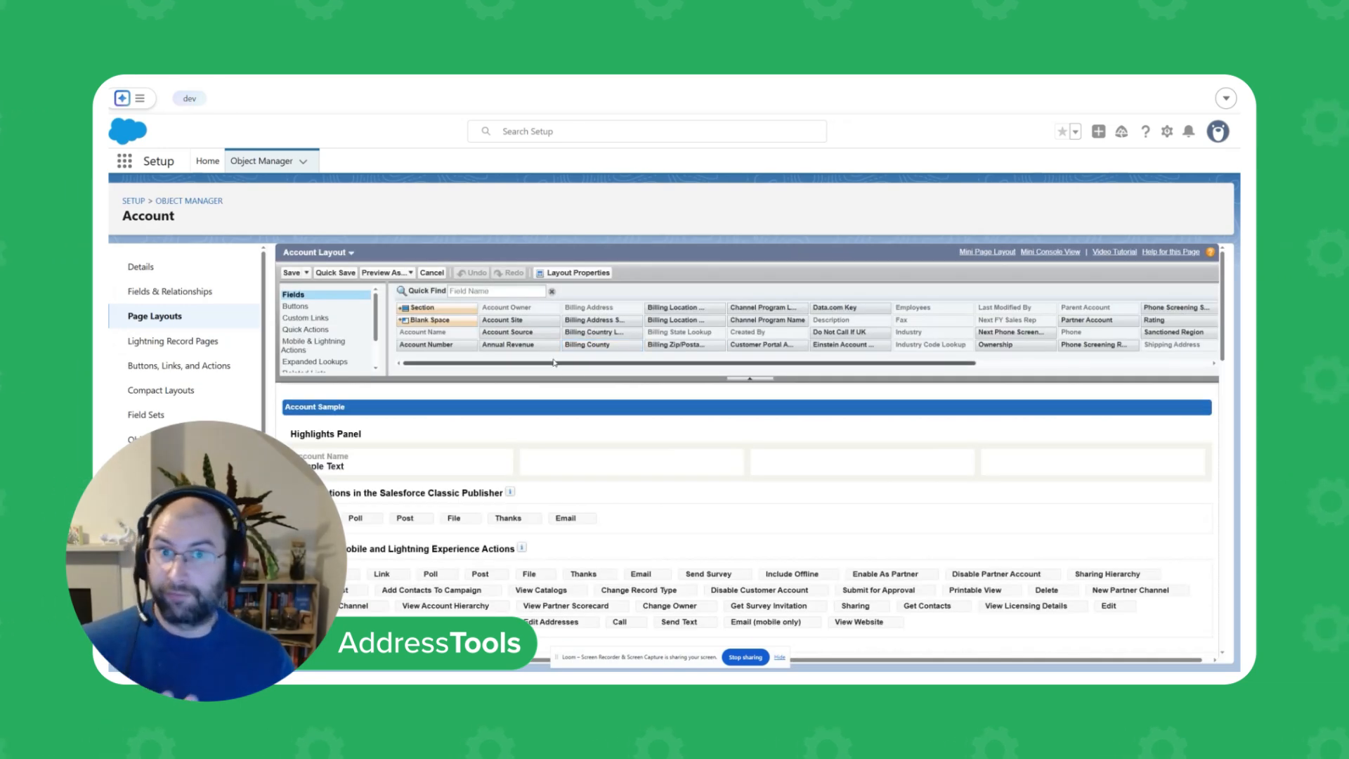
# Add the Billing Address Status and Billing County fields beneath Billing Address in the Address Information section, and save the layout.
pyautogui.scroll(-2, 549, 357)
pyautogui.scroll(-8, 555, 394)
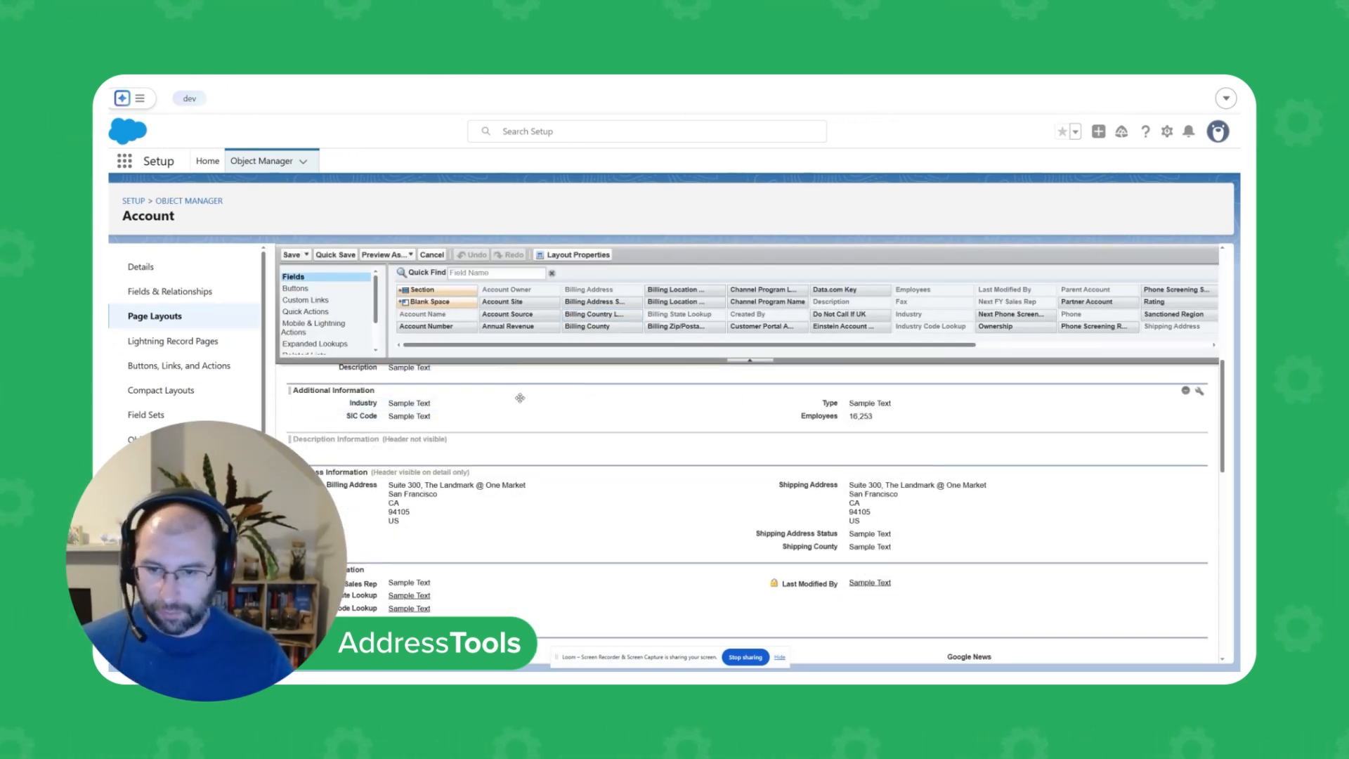
pyautogui.scroll(-1, 520, 398)
pyautogui.moveTo(595, 301); pyautogui.dragTo(414, 489)
pyautogui.moveTo(587, 326); pyautogui.dragTo(406, 495)
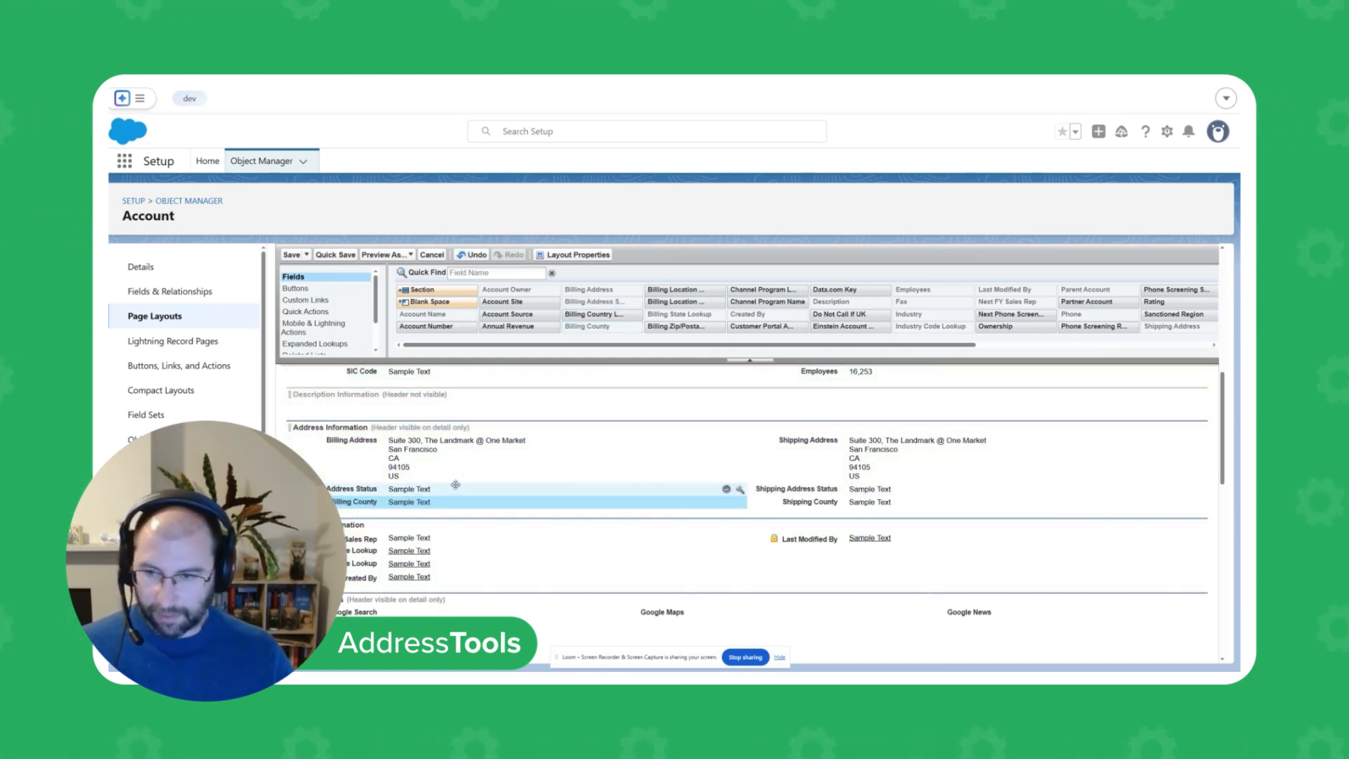
pyautogui.click(291, 254)
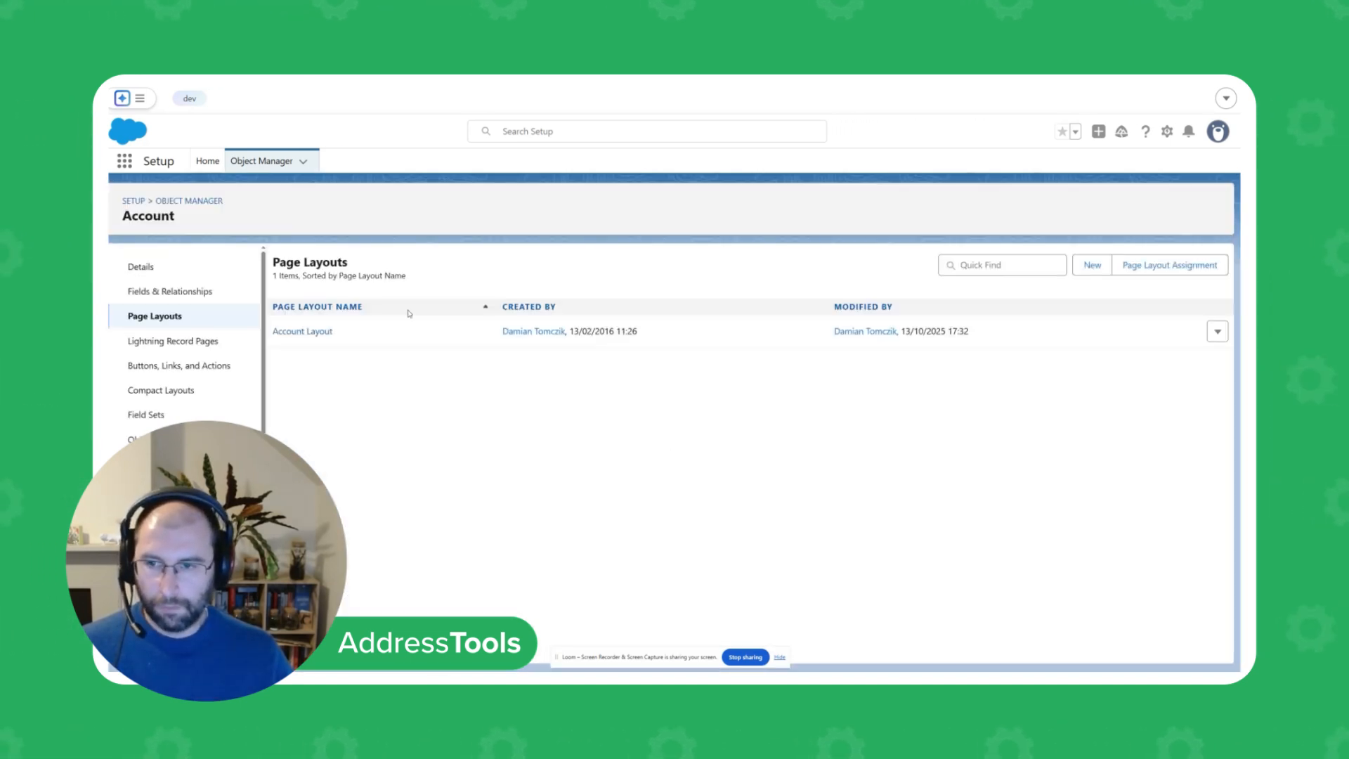
# Find the Accounts list through the App Launcher and open the Universal Containers account record.
pyautogui.click(130, 167)
pyautogui.write('acc')
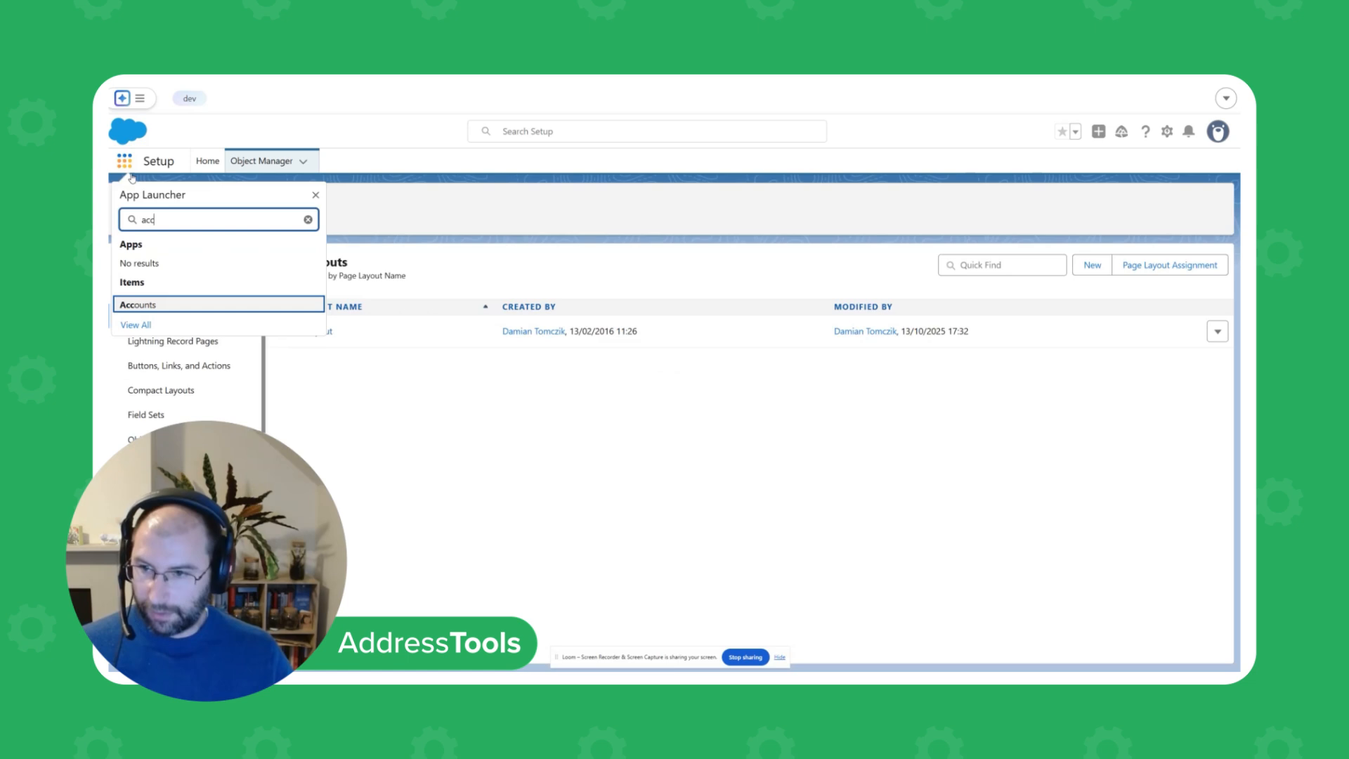
pyautogui.click(156, 310)
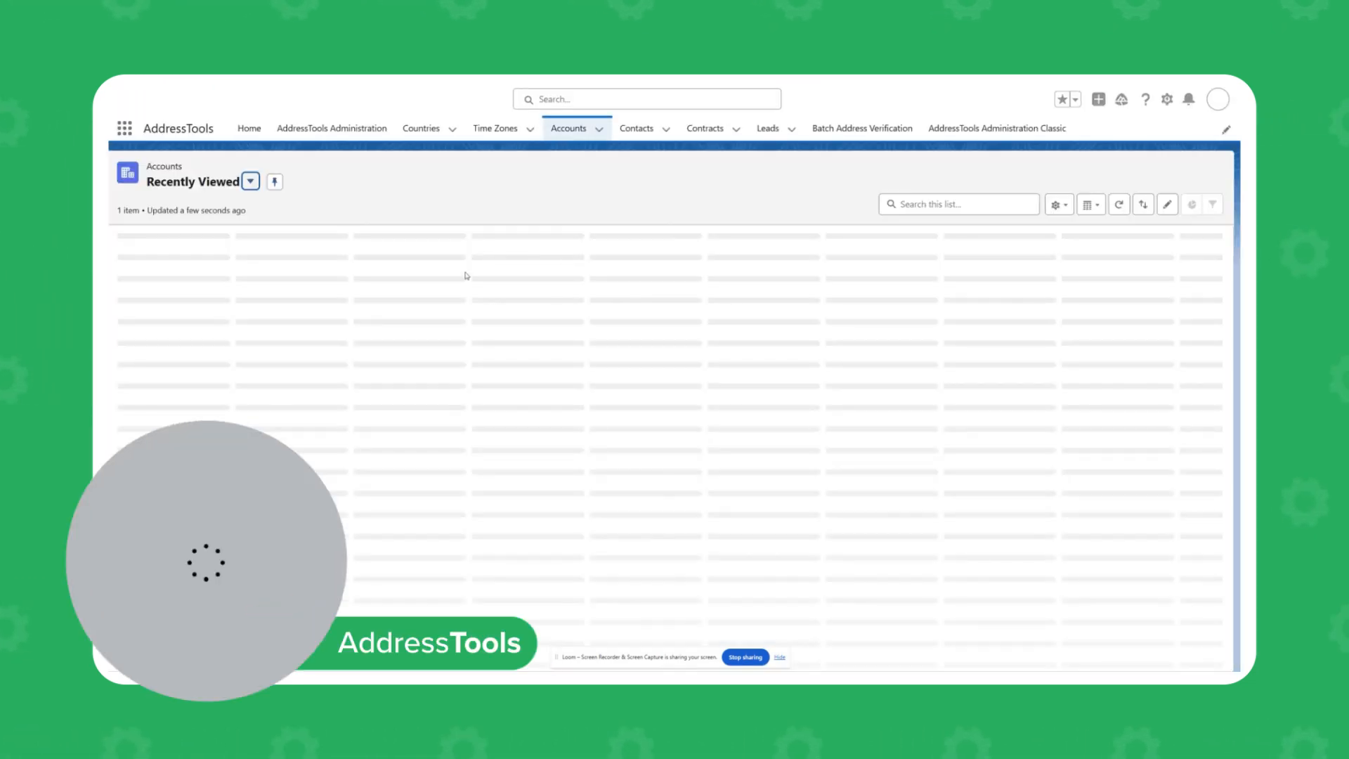
pyautogui.click(221, 290)
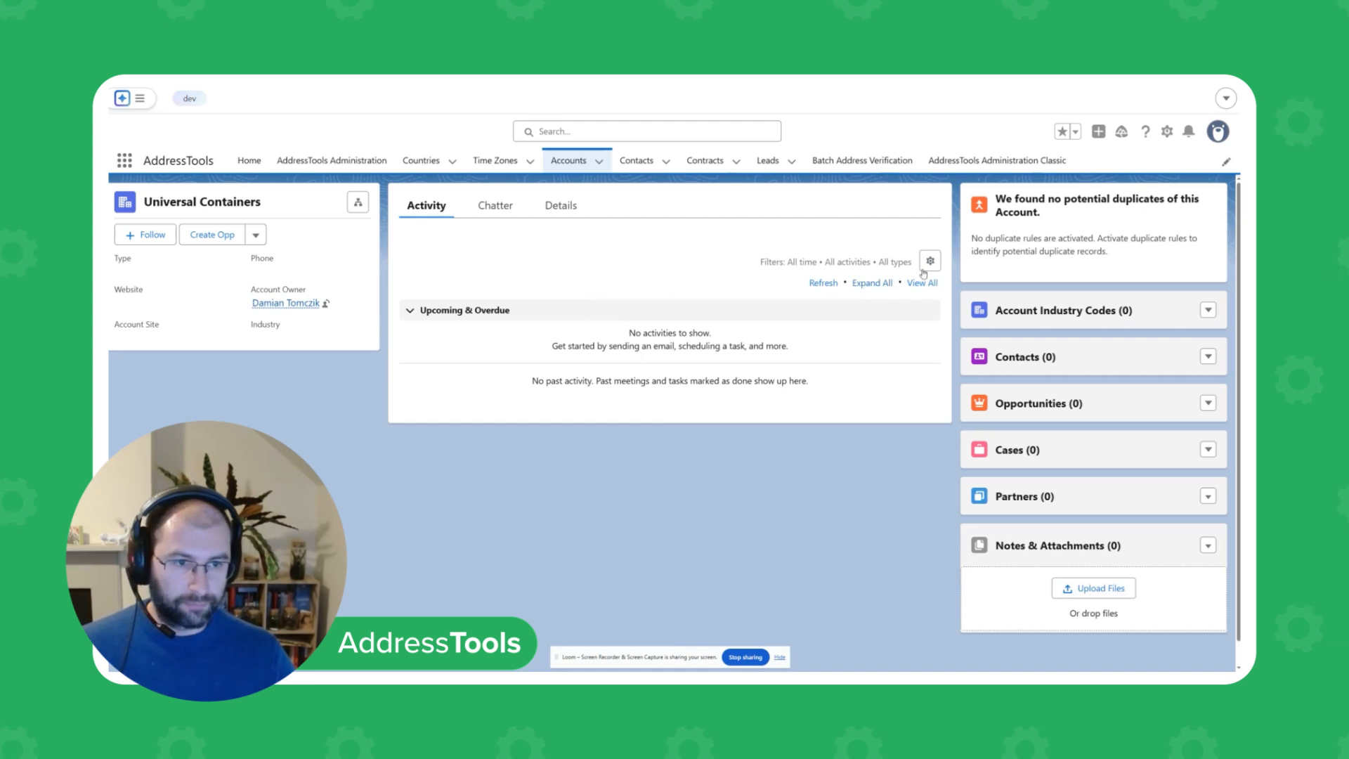
# Edit the Account record page in Lightning App Builder and place the AddressTools Component above the potential duplicates card.
pyautogui.click(1165, 134)
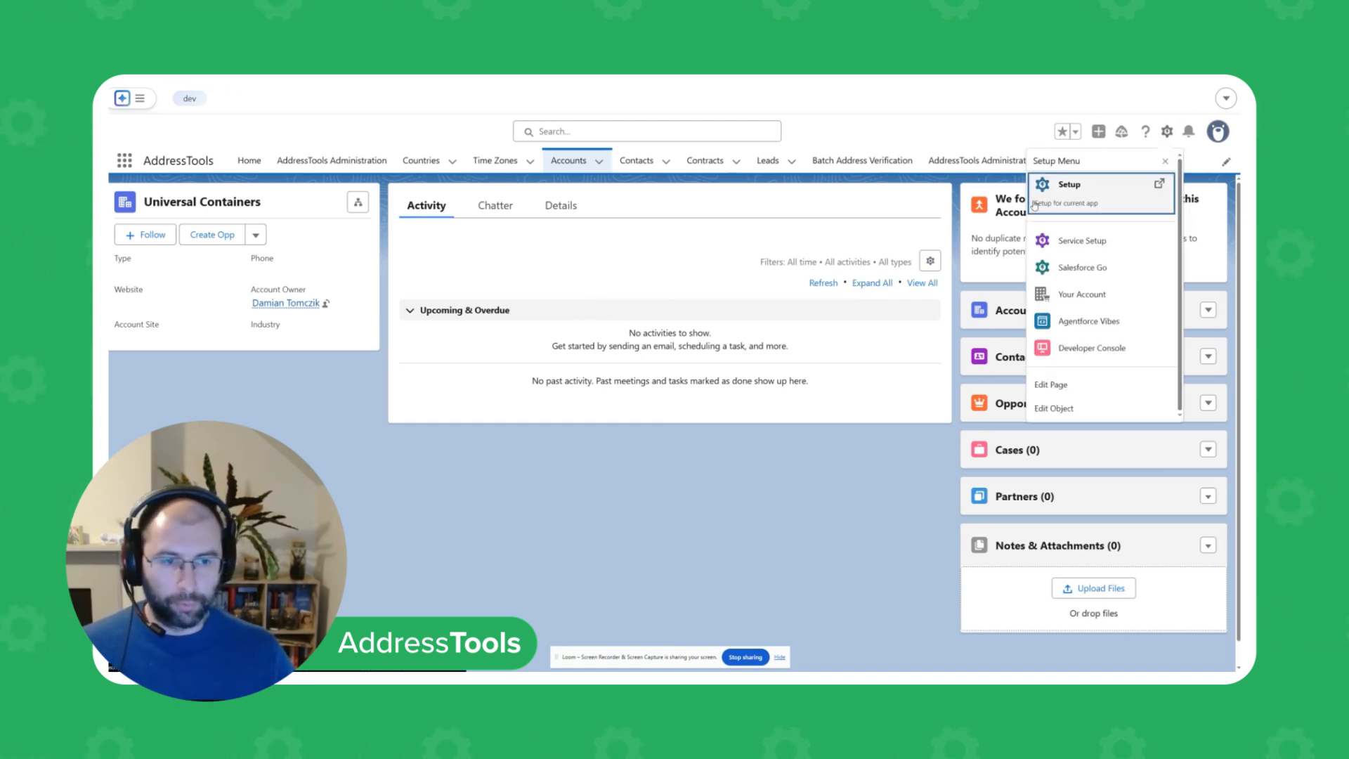
pyautogui.press('Escape')
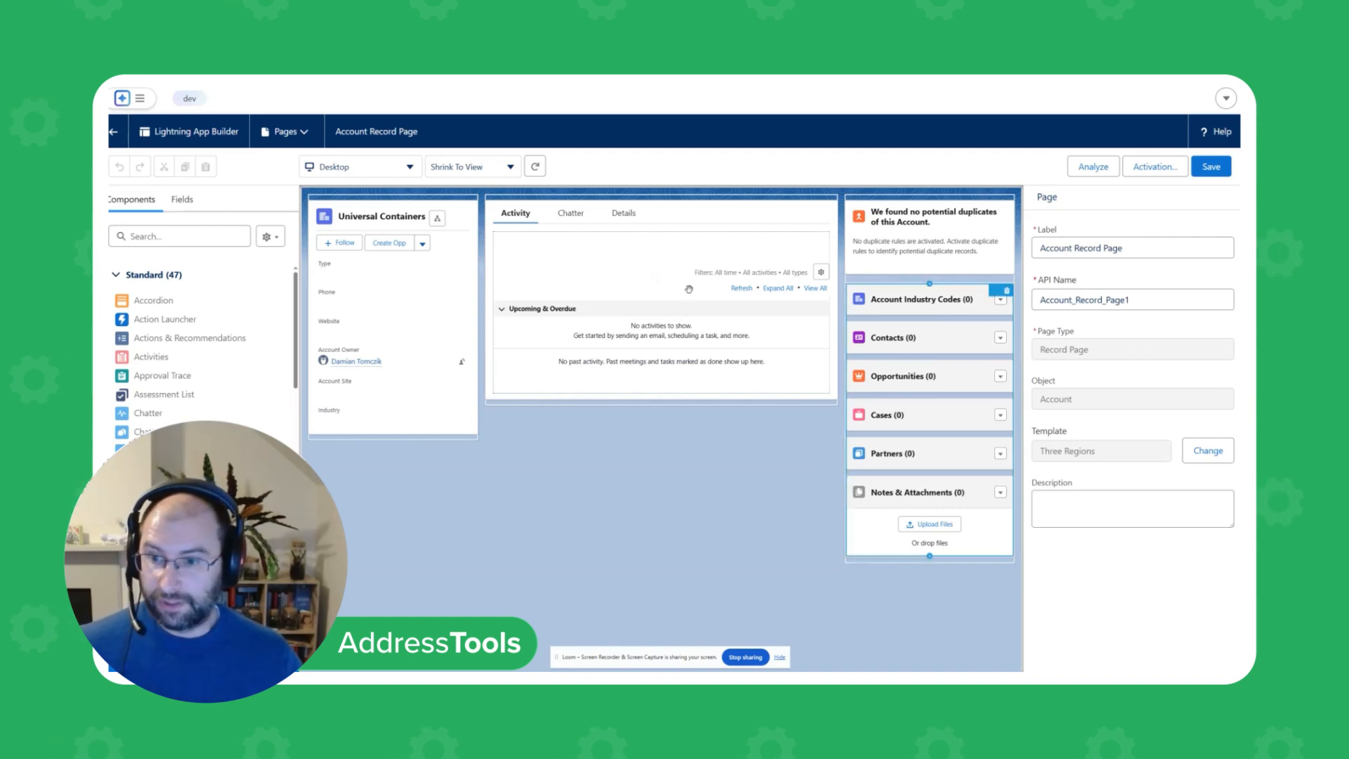
pyautogui.moveTo(212, 449); pyautogui.dragTo(326, 449)
pyautogui.scroll(-10, 204, 431)
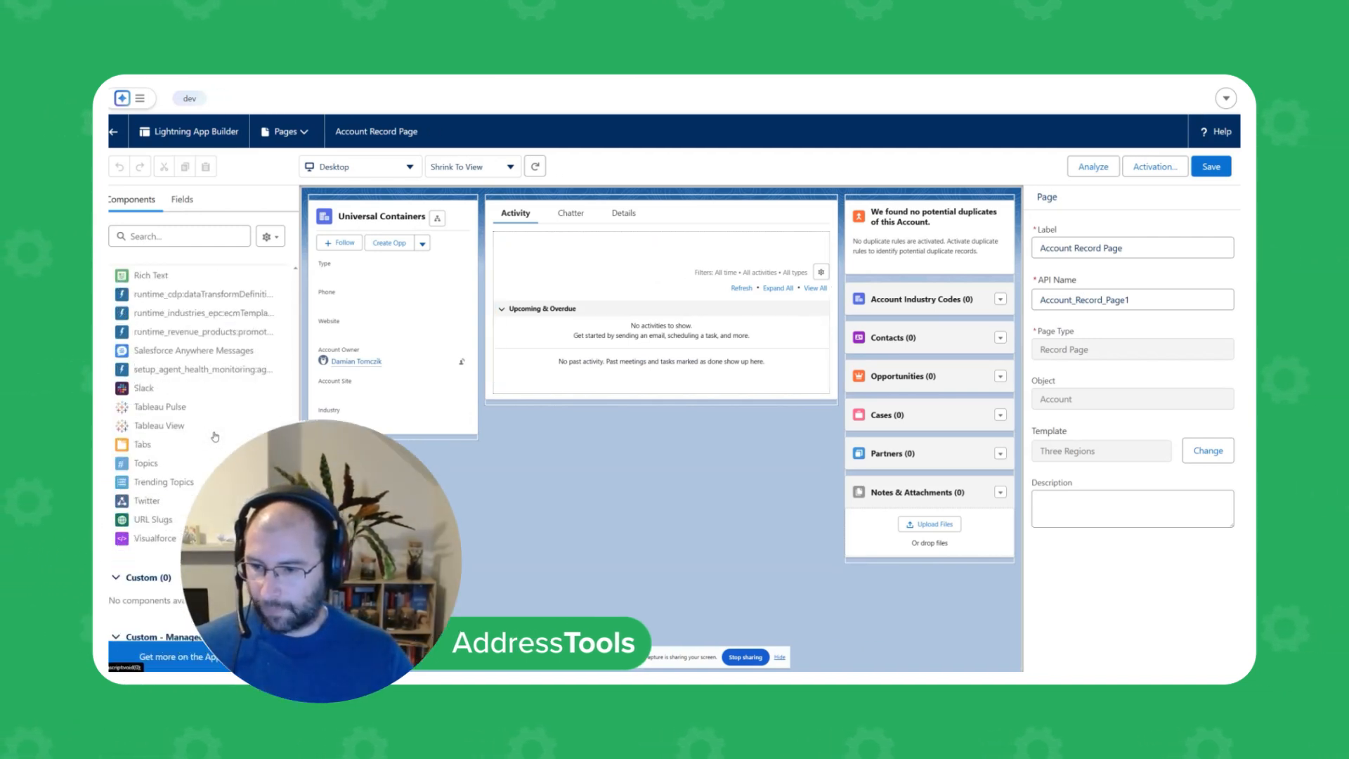
pyautogui.moveTo(157, 503); pyautogui.dragTo(885, 222)
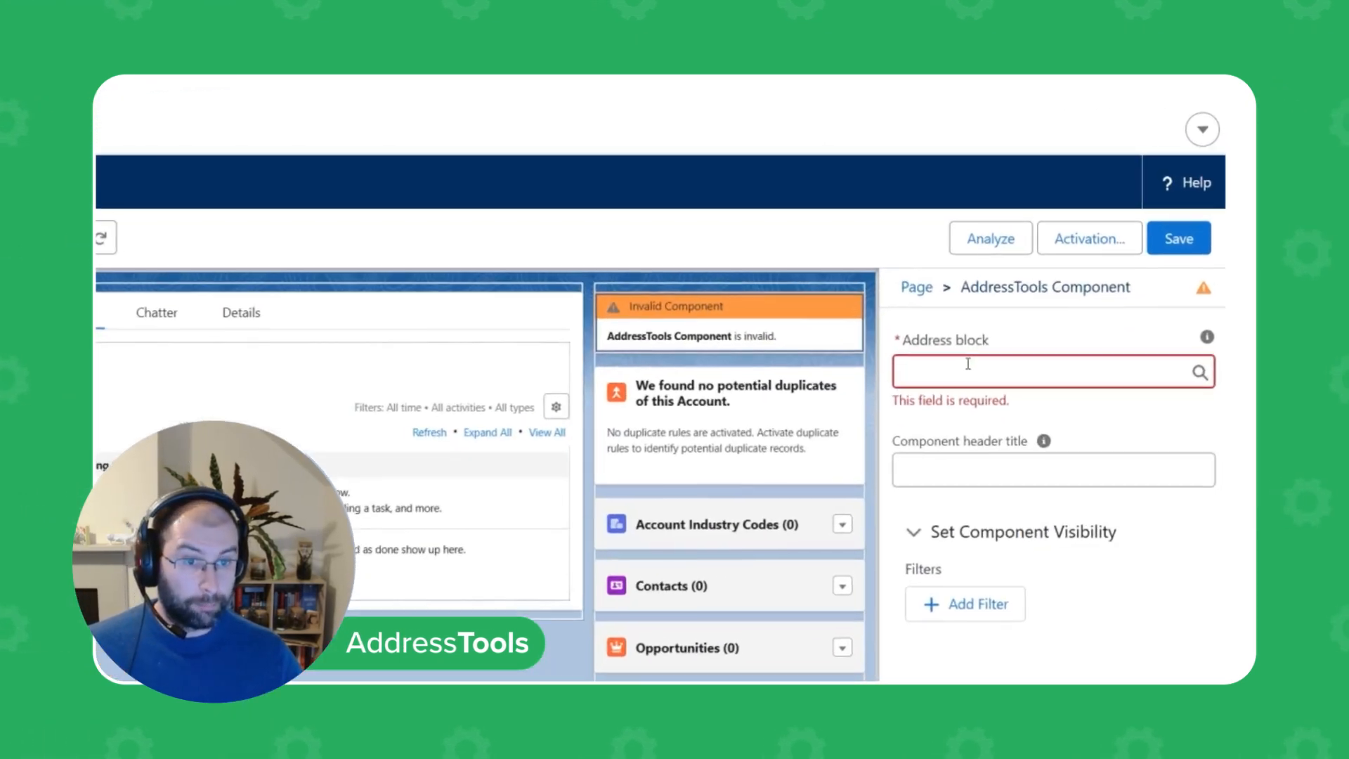
# Set the AddressTools Component's address block to Account: Billing Country and save the record page.
pyautogui.click(1057, 273)
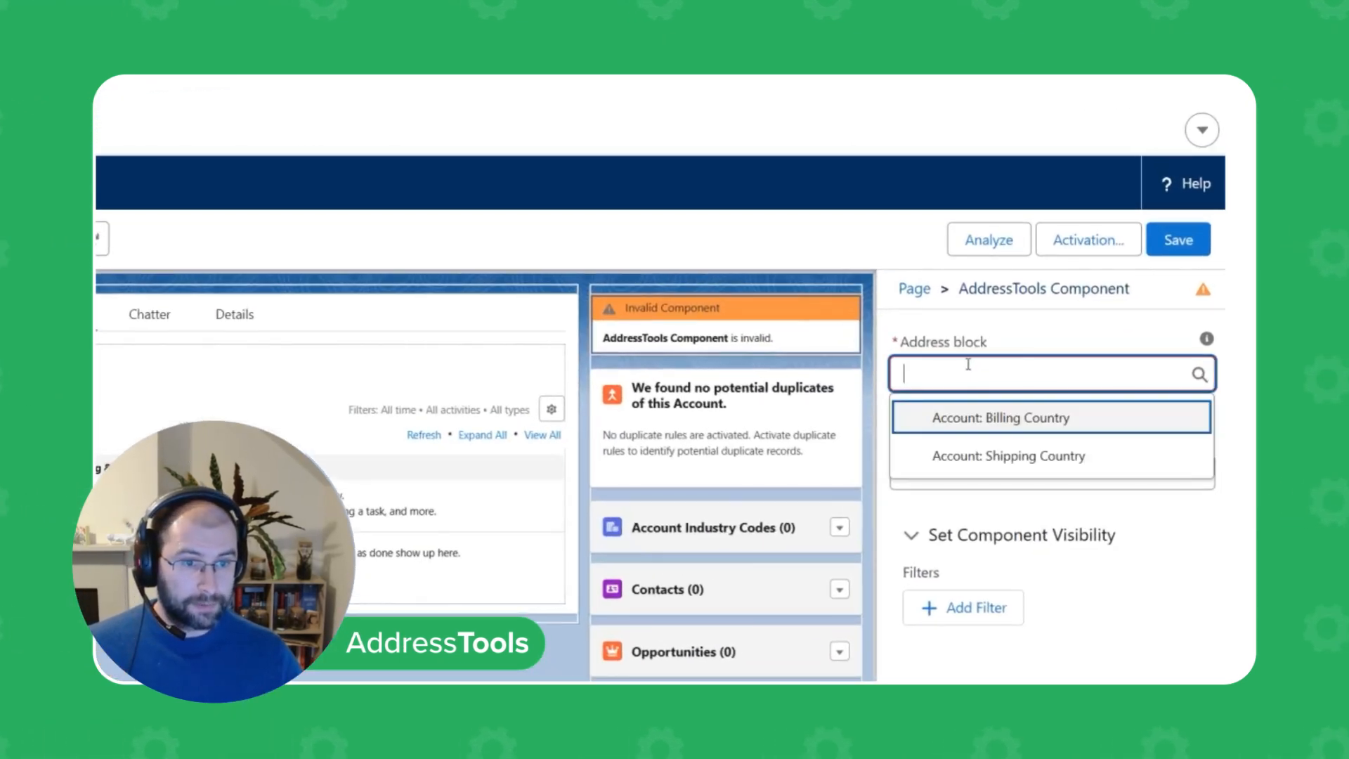
pyautogui.click(1006, 428)
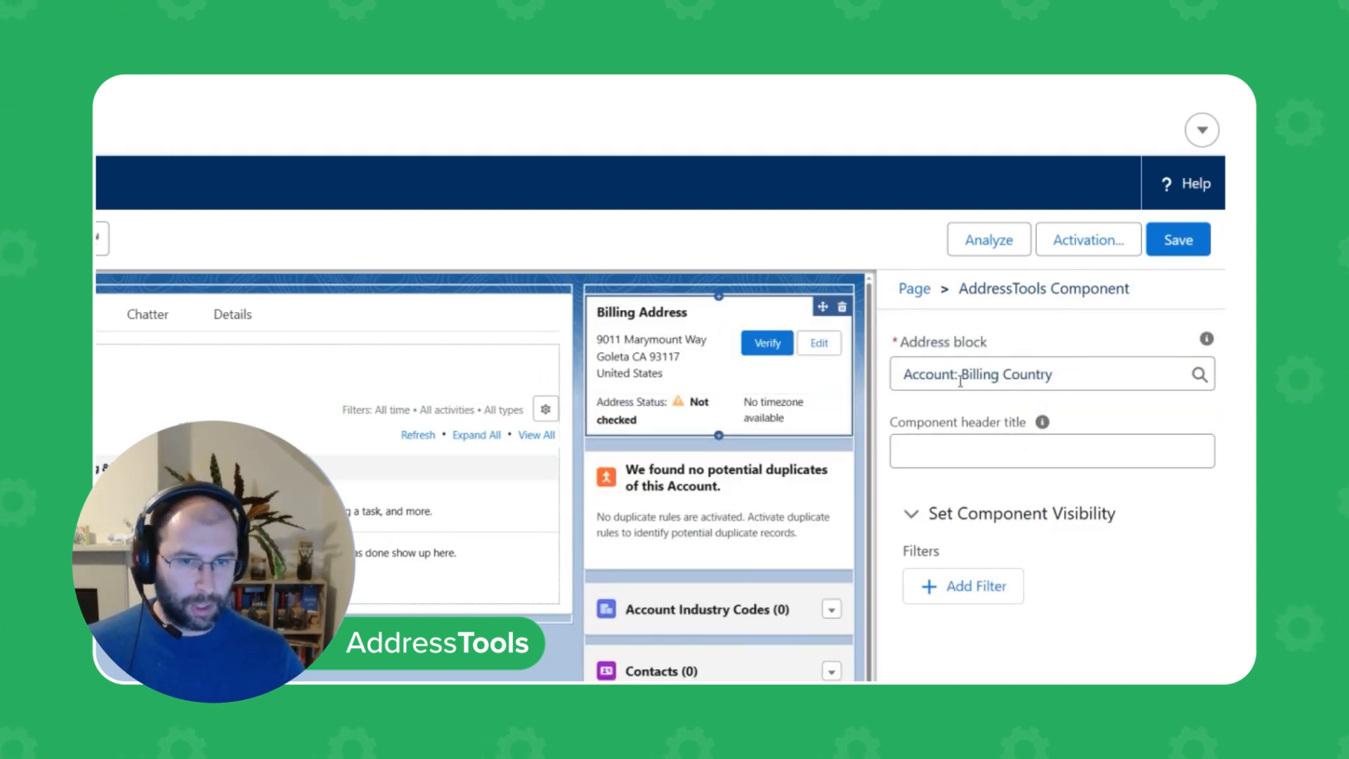
pyautogui.click(1178, 240)
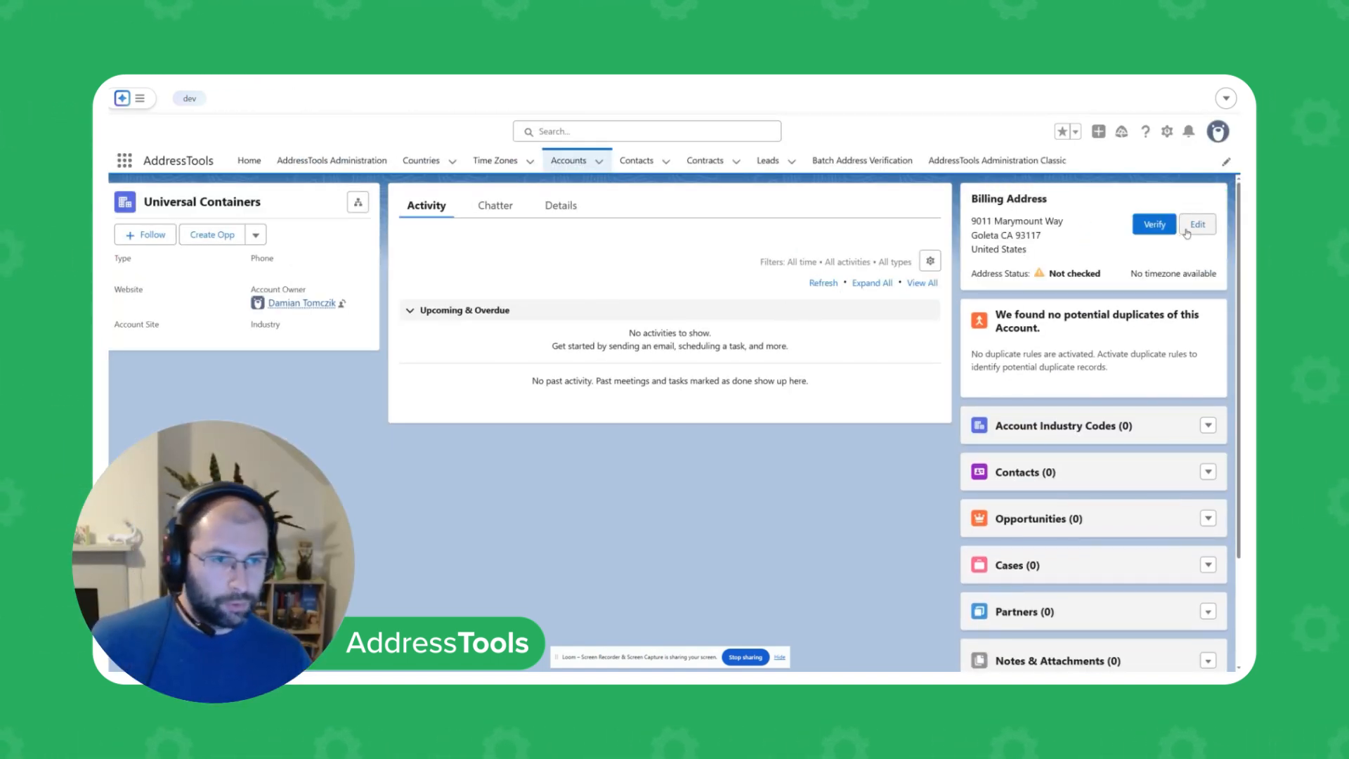
# Verify the Universal Containers billing address by choosing a suggested address on the same street.
pyautogui.click(1155, 224)
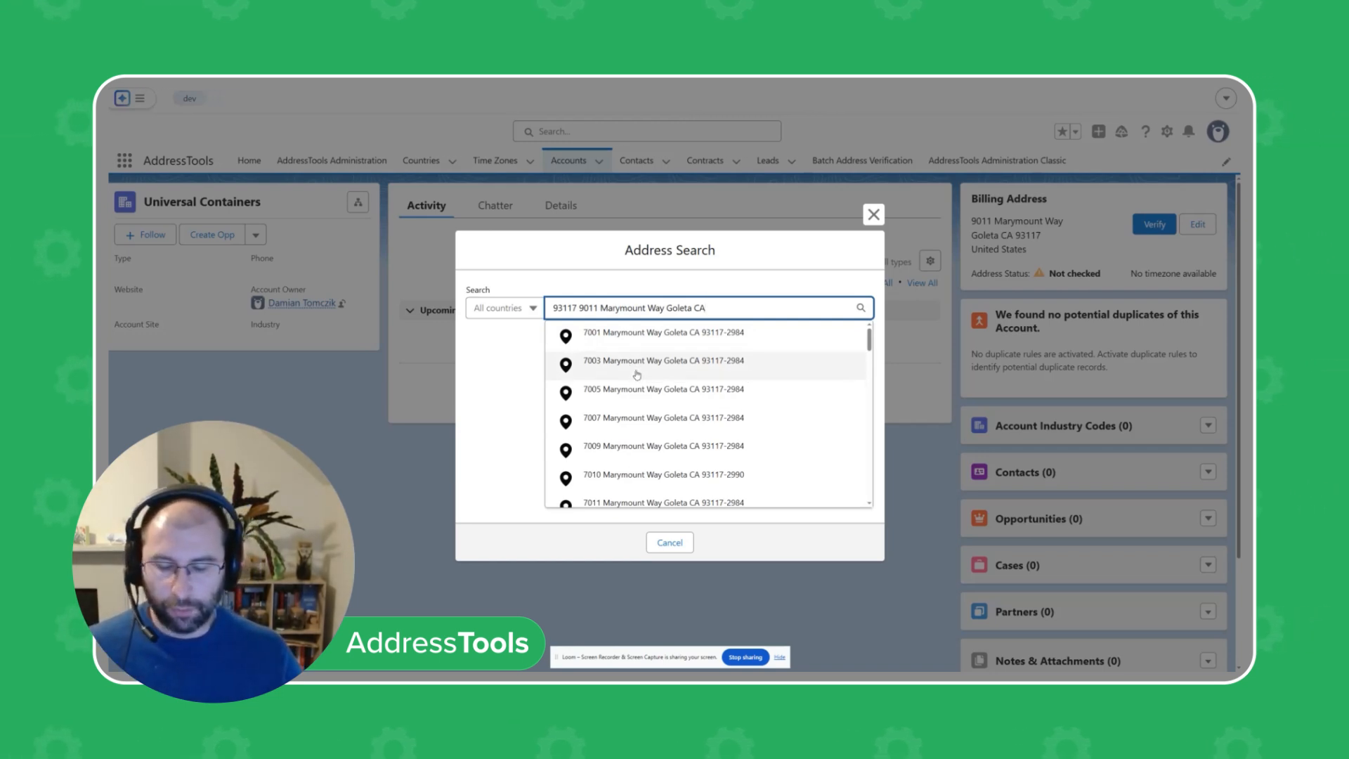
pyautogui.scroll(-2, 636, 375)
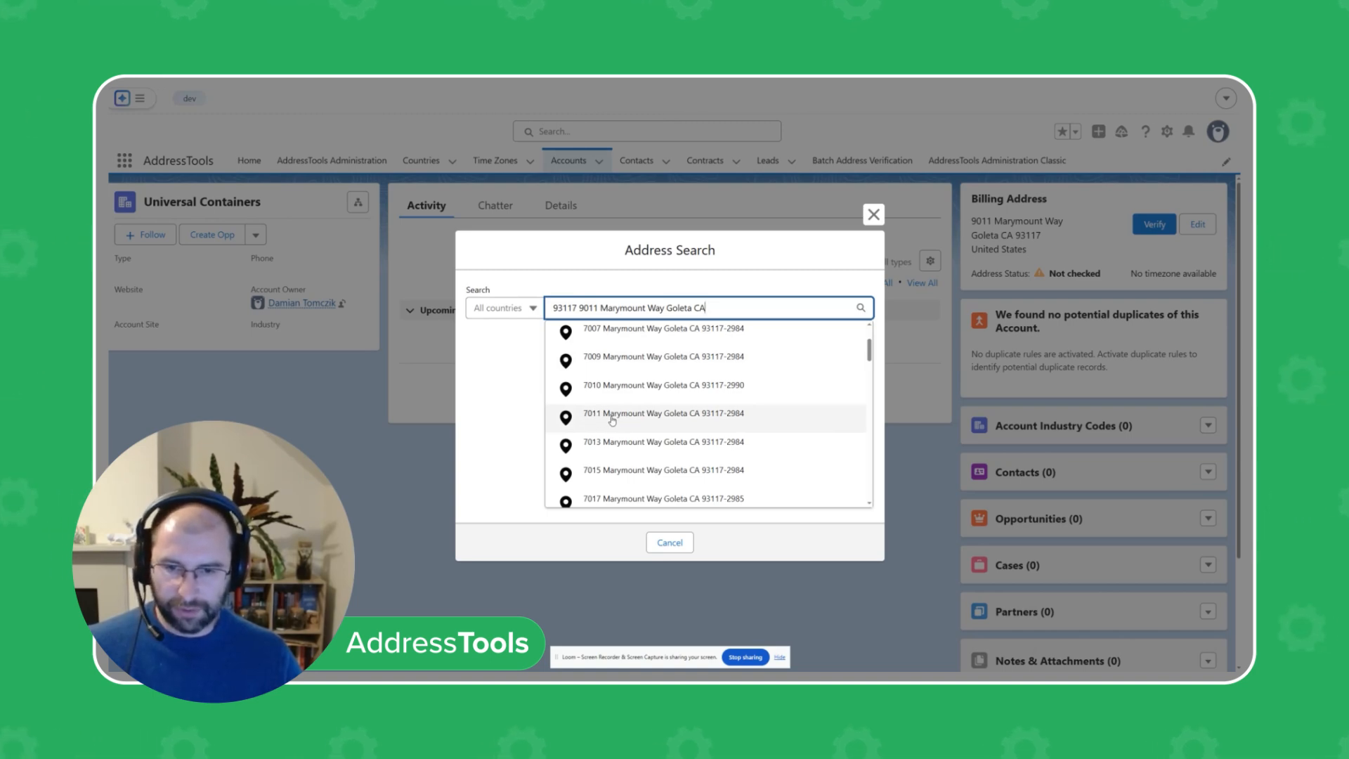
pyautogui.click(614, 419)
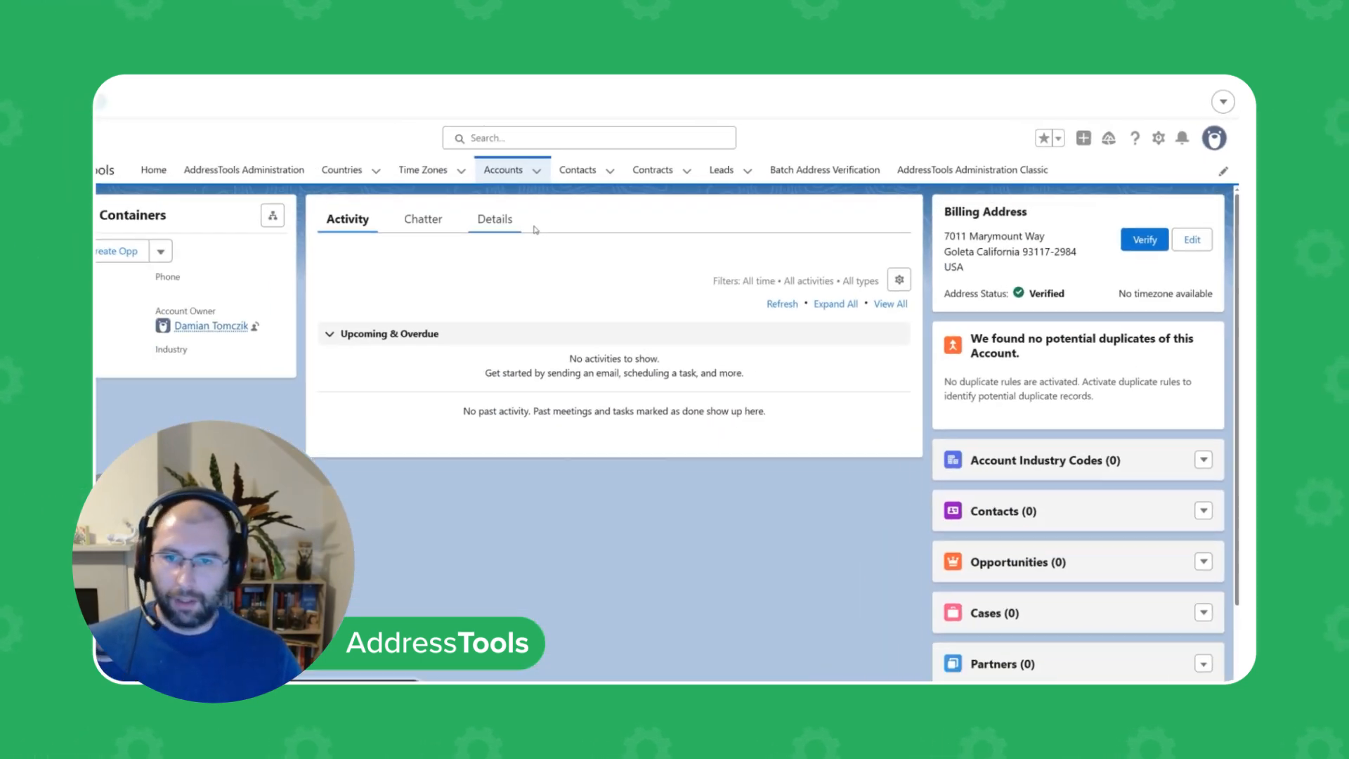
# Check the account's Address Information details, then view the Billing Address Editor and close it without changes.
pyautogui.click(524, 224)
pyautogui.scroll(-3, 402, 599)
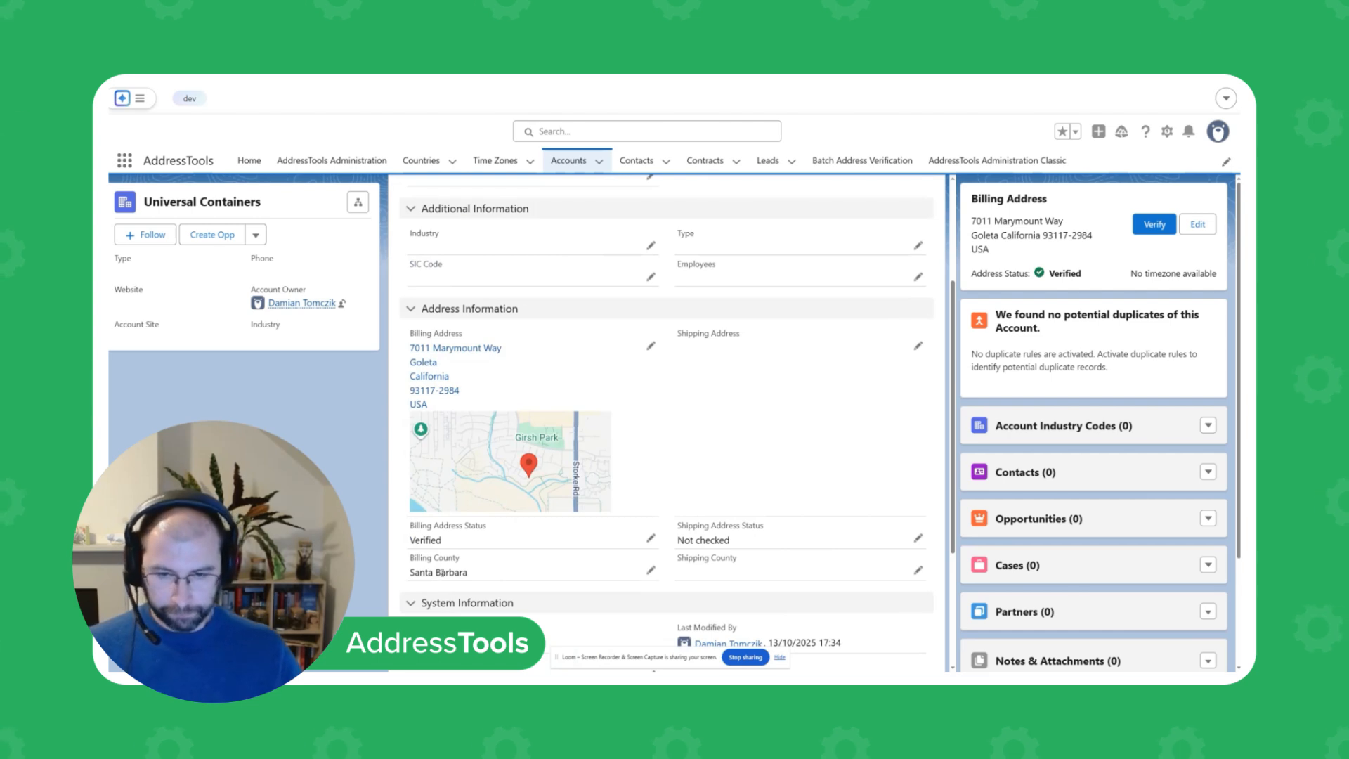
pyautogui.click(1198, 224)
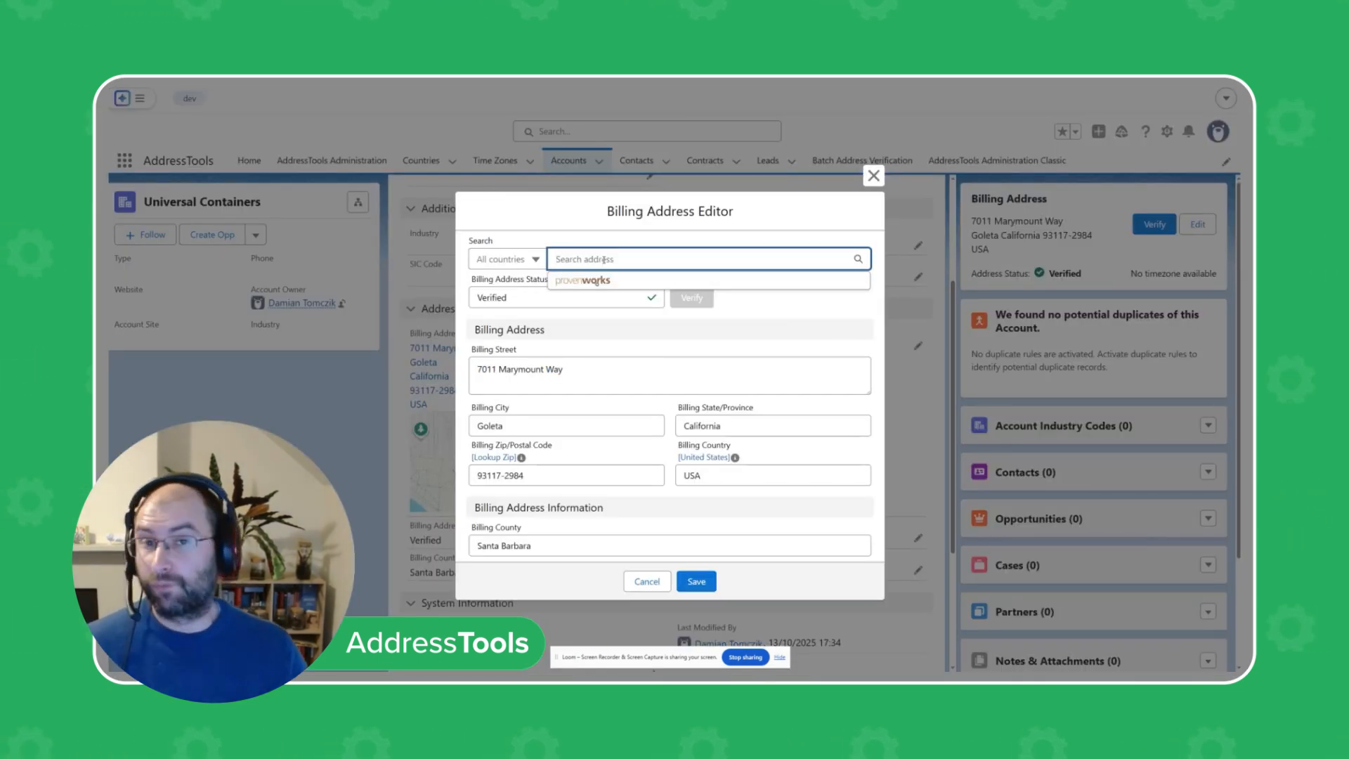
pyautogui.click(875, 177)
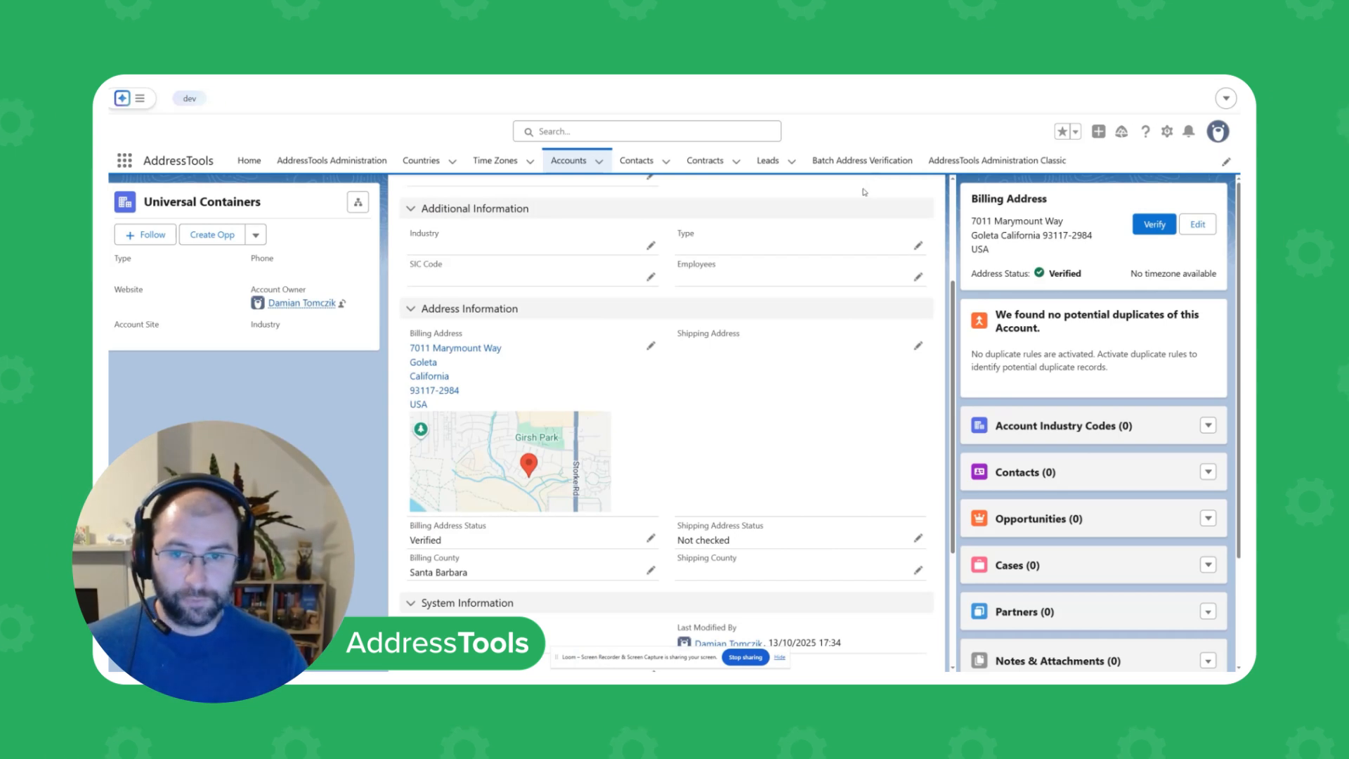